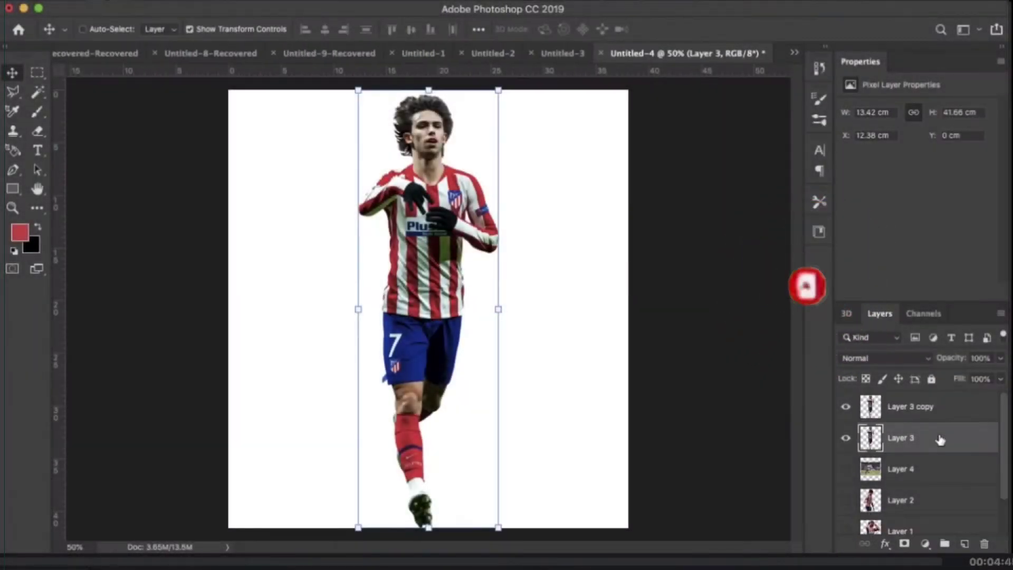
# Stack Layer 3 above its copy and set it to Hard Light at 92% opacity.
pyautogui.hotkey('ctrl', ']')
pyautogui.click(586, 127)
pyautogui.click(884, 357)
pyautogui.click(884, 459)
pyautogui.press('9')
pyautogui.press('2')
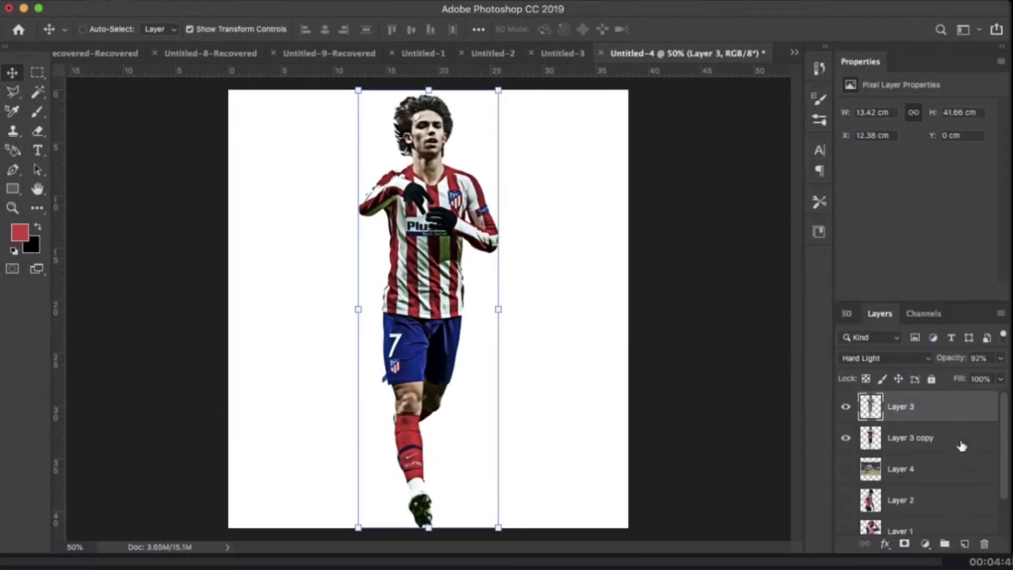
# Zoom in on the player's collar and size the eraser brush on Layer 3 to remove skin.
pyautogui.hotkey('ctrl', '[')
pyautogui.hotkey('ctrl', '+')
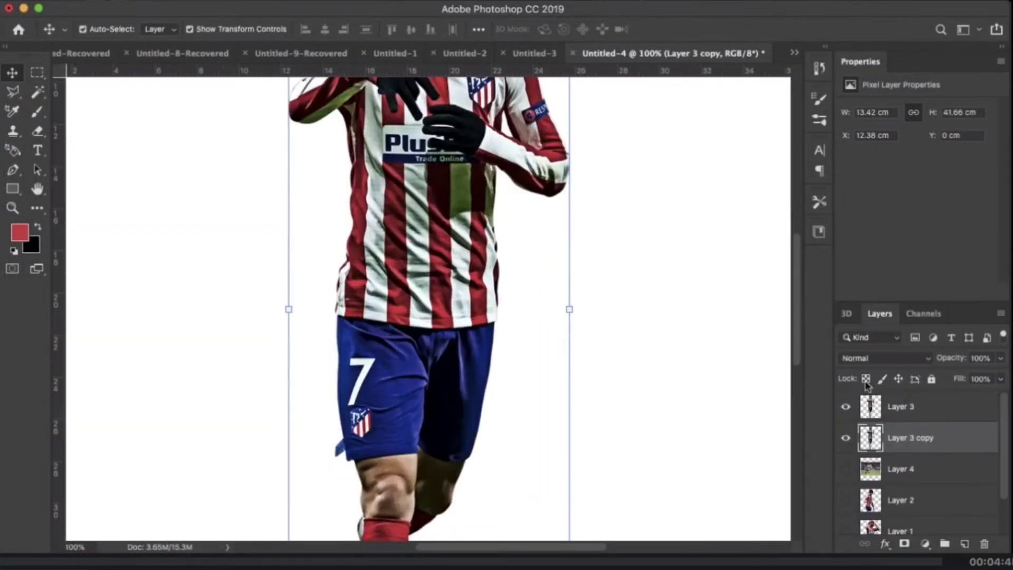
pyautogui.hotkey('alt', ']')
pyautogui.press(']')
pyautogui.press(']')
pyautogui.press(']')
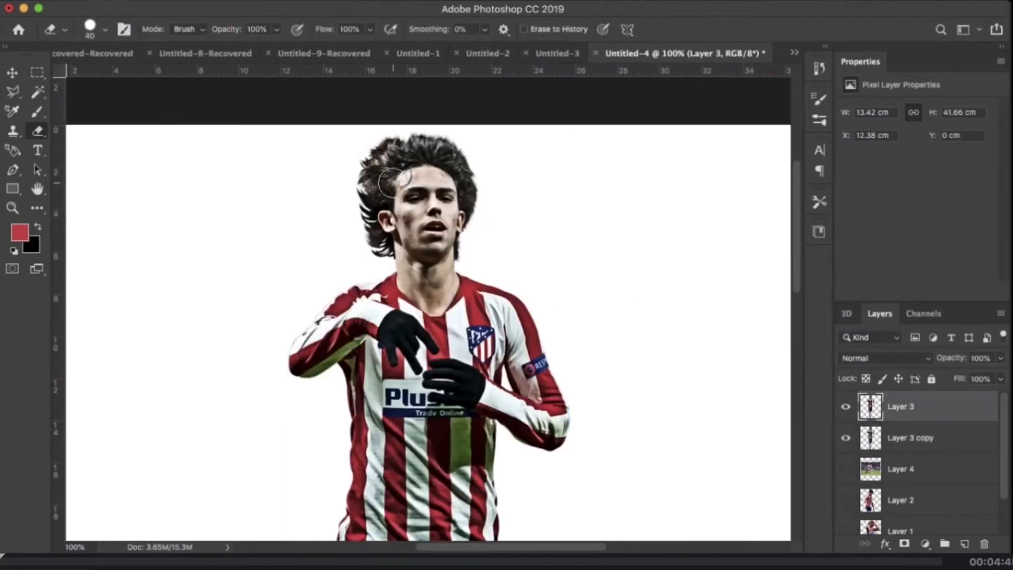
pyautogui.press('[')
pyautogui.press('[')
pyautogui.press('[')
pyautogui.hotkey('ctrl', '+')
pyautogui.hotkey('ctrl', '+')
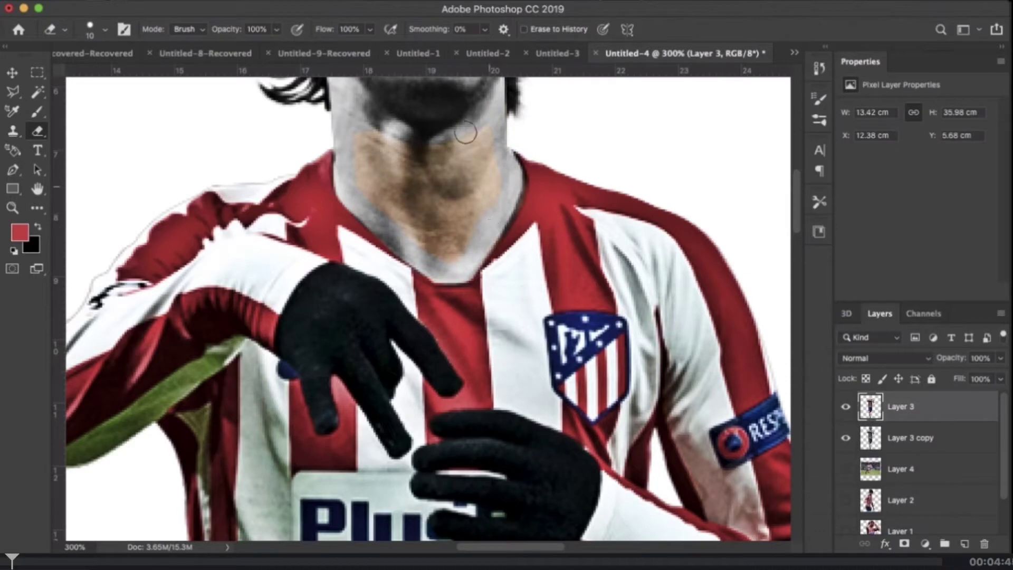
# Merge the two running-player layers and scale the result down into position.
pyautogui.scroll(-2, 446, 219)
pyautogui.scroll(-2, 396, 240)
pyautogui.scroll(-10, 343, 264)
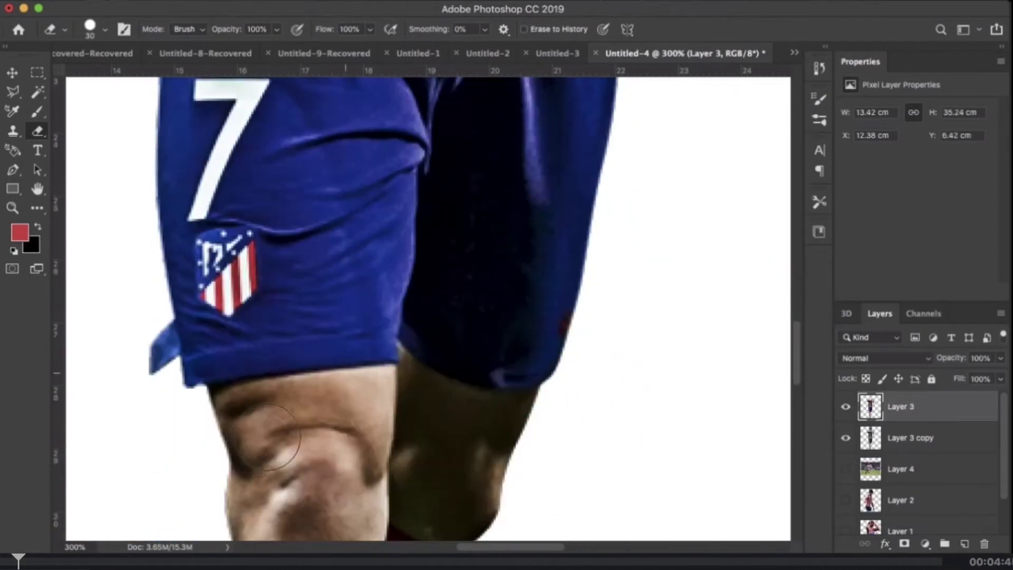
pyautogui.scroll(-4, 275, 290)
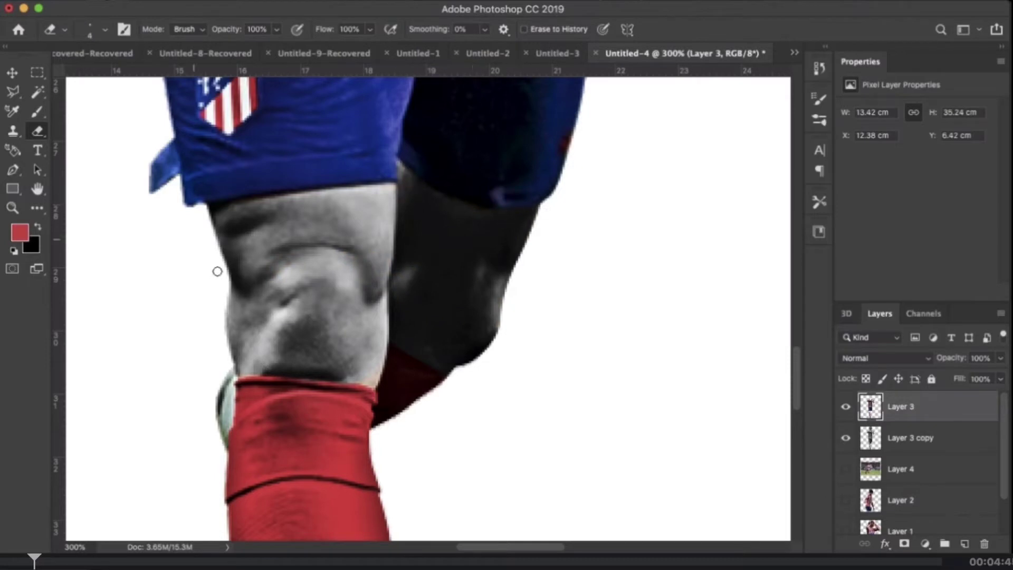
pyautogui.scroll(-5, 218, 271)
pyautogui.hotkey('ctrl', '0')
pyautogui.moveTo(958, 443); pyautogui.dragTo(984, 544)
# Confirm the running player's size, hide it, and show the smiling player moved up and left.
pyautogui.press('v')
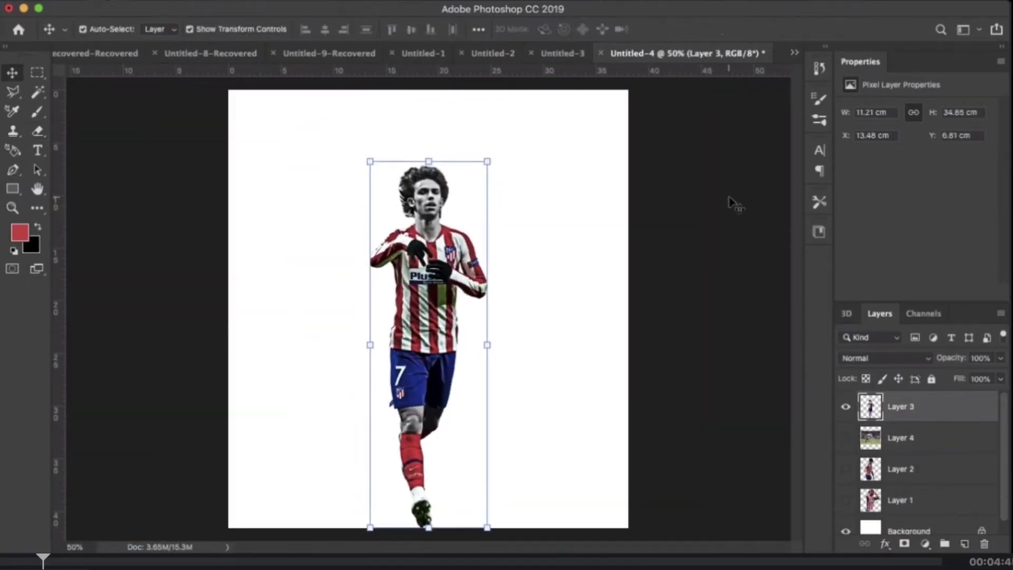
pyautogui.click(846, 468)
pyautogui.click(846, 406)
pyautogui.click(900, 469)
pyautogui.moveTo(448, 222); pyautogui.dragTo(408, 200)
# Duplicate Layer 2, desaturate it, apply High Pass with Hard Light, and duplicate it again.
pyautogui.moveTo(901, 468); pyautogui.dragTo(958, 543)
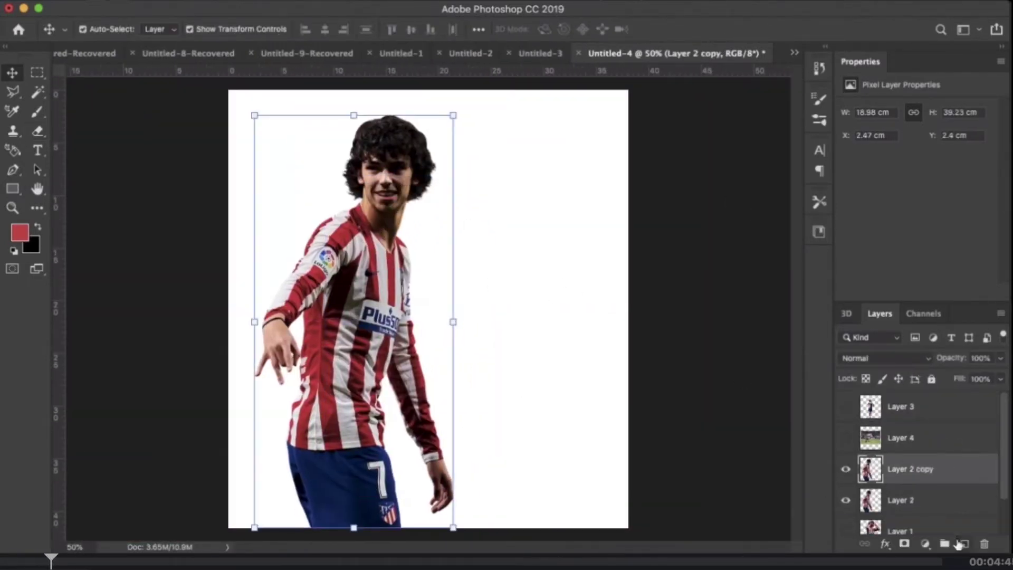
pyautogui.hotkey('ctrl', 'shift', 'u')
pyautogui.click(886, 357)
pyautogui.click(876, 481)
pyautogui.moveTo(908, 468); pyautogui.dragTo(965, 543)
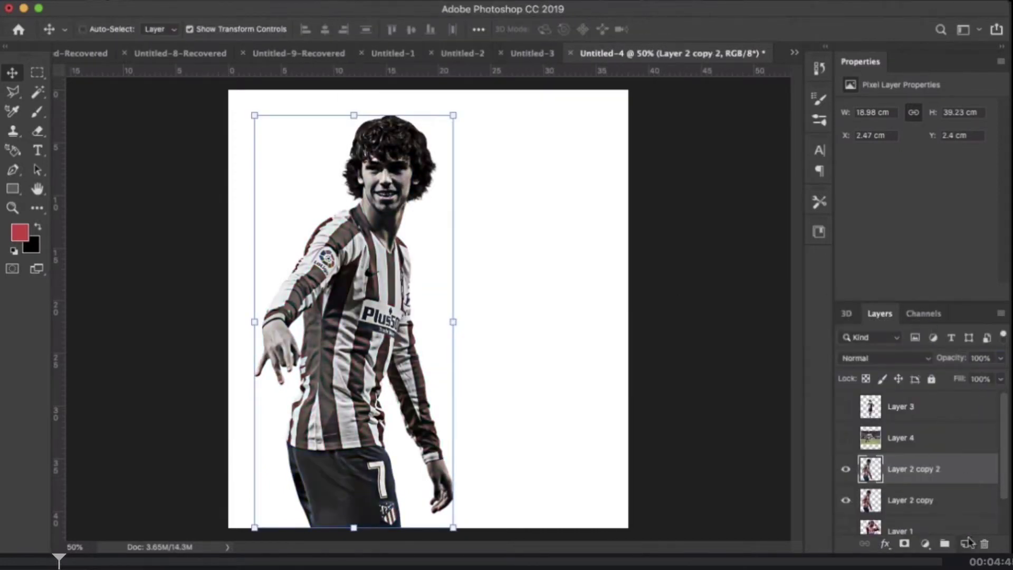
pyautogui.moveTo(907, 500); pyautogui.dragTo(907, 465)
# Zoom in on the smiling player's head with an enlarged eraser brush.
pyautogui.press('e')
pyautogui.hotkey('ctrl', '+')
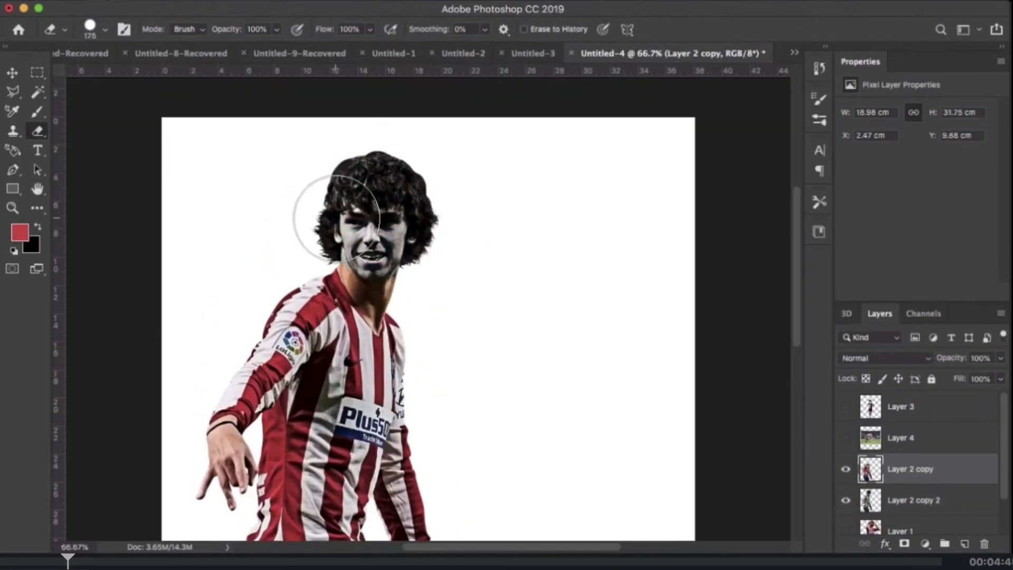
pyautogui.scroll(3, 354, 285)
pyautogui.scroll(-3, 317, 237)
pyautogui.moveTo(359, 232); pyautogui.dragTo(375, 280)
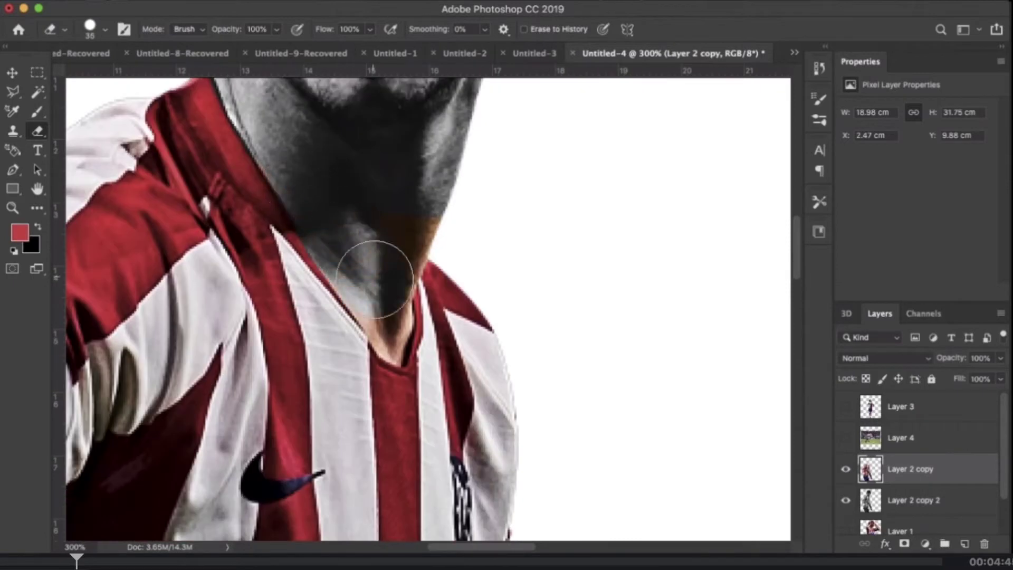
pyautogui.scroll(-10, 349, 265)
pyautogui.hscroll(-5, 369, 285)
pyautogui.press(']')
pyautogui.press(']')
pyautogui.press(']')
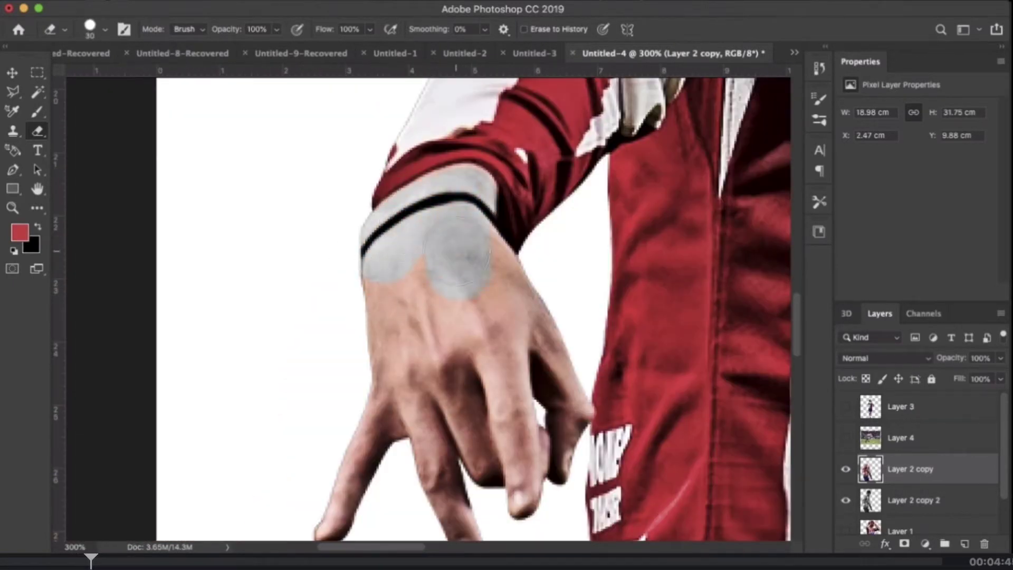
# Erase the remaining skin colour so the hand turns grey, then view the whole canvas.
pyautogui.moveTo(549, 419); pyautogui.dragTo(457, 457)
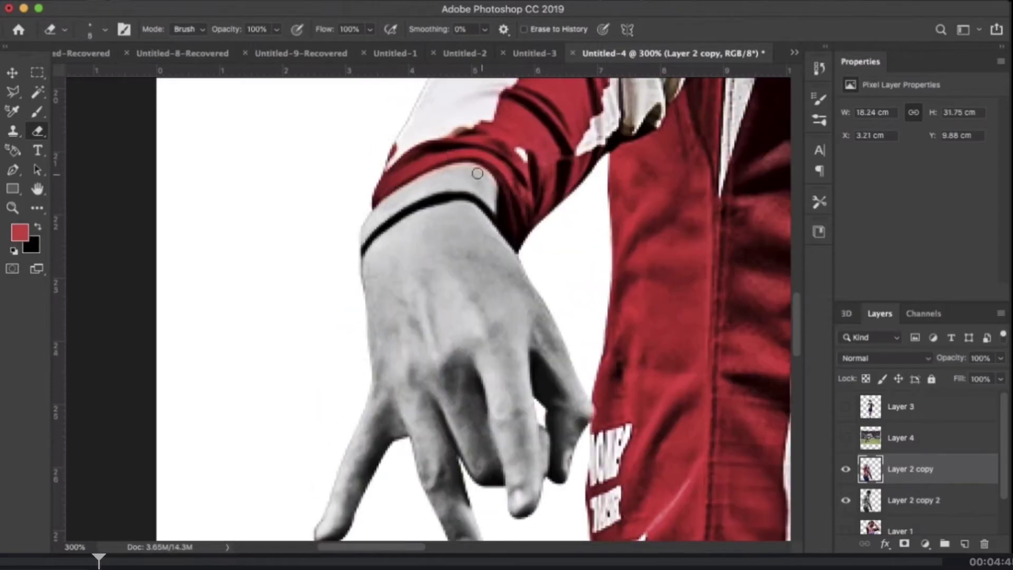
pyautogui.scroll(-10, 477, 173)
pyautogui.hscroll(10, 377, 458)
pyautogui.press(']')
pyautogui.press(']')
pyautogui.scroll(-5, 369, 306)
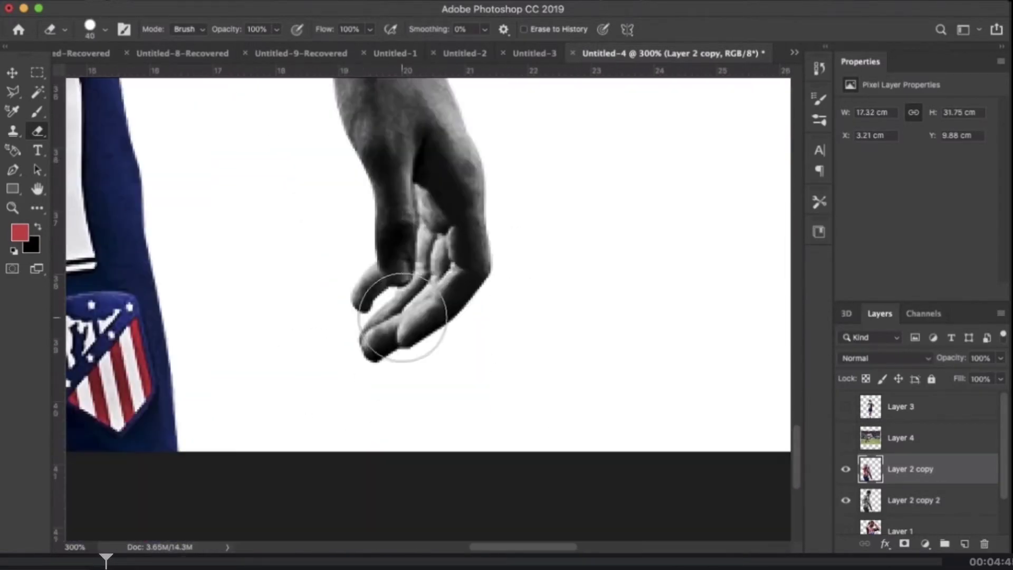
pyautogui.hscroll(-8, 464, 322)
pyautogui.press('super+minus')
pyautogui.press('super+minus')
pyautogui.press('super+minus')
pyautogui.press('super+minus')
pyautogui.press('super+minus')
# Hide the smiling player and place and resize the arms-up player on the right.
pyautogui.moveTo(964, 505); pyautogui.dragTo(984, 543)
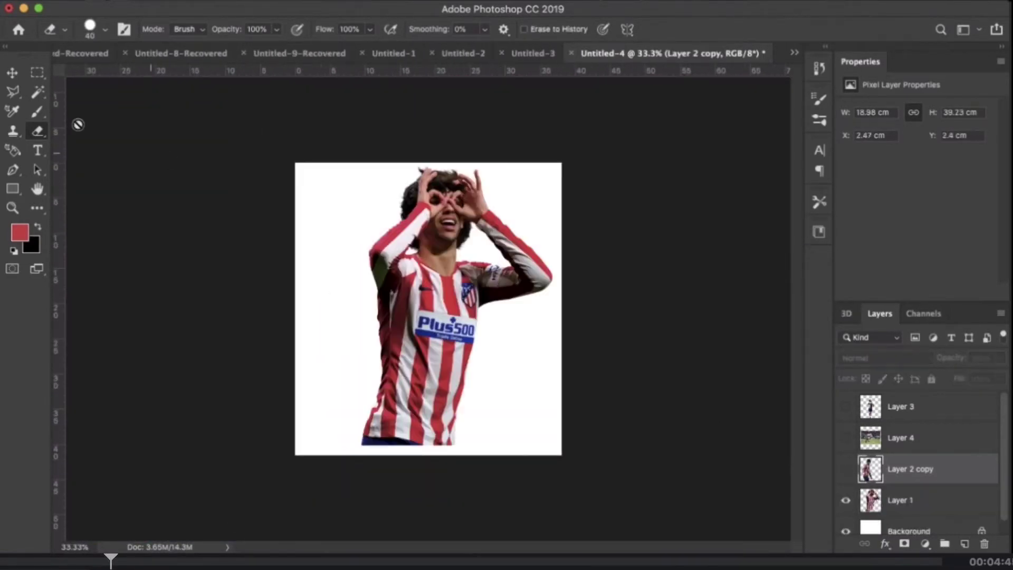
pyautogui.click(846, 468)
pyautogui.press('v')
pyautogui.moveTo(430, 297); pyautogui.dragTo(440, 307)
pyautogui.moveTo(475, 158); pyautogui.dragTo(477, 182)
# Duplicate Layer 1, desaturate it, apply High Pass with Hard Light, and duplicate the copy.
pyautogui.press('Return')
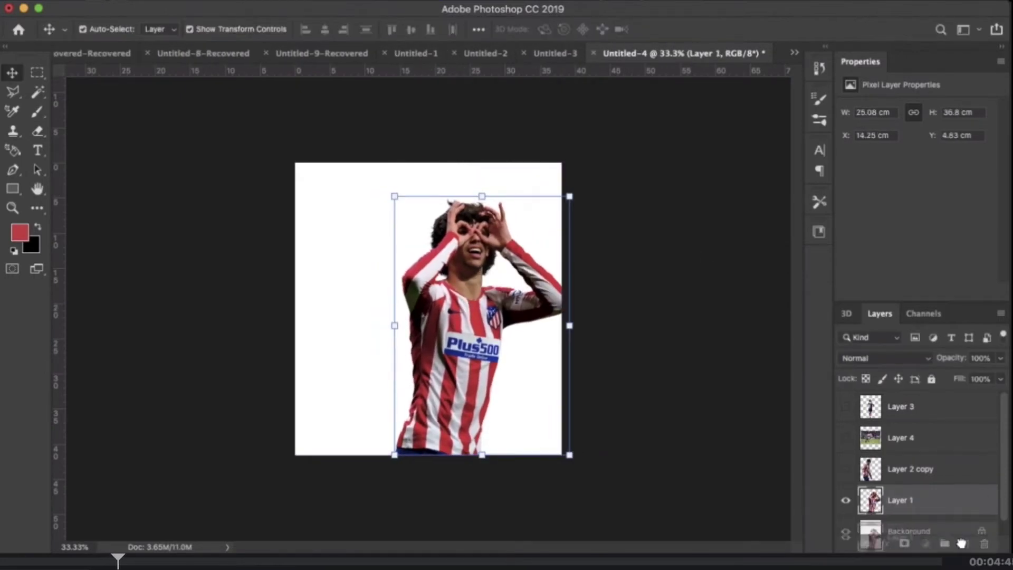
pyautogui.press('super+j')
pyautogui.press('super+shift+u')
pyautogui.click(652, 315)
pyautogui.press('Return')
pyautogui.hotkey('shift', 'alt', 'h')
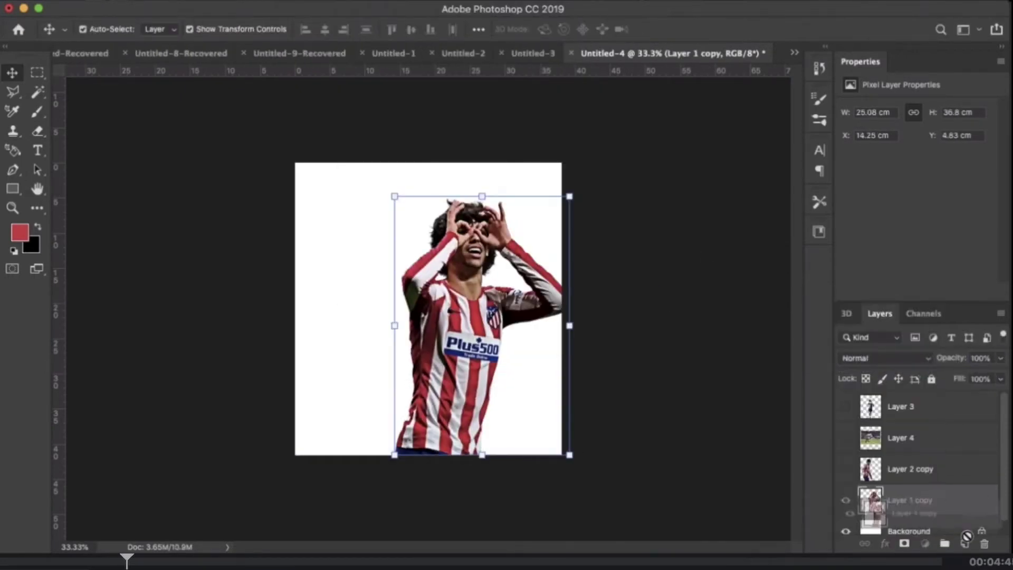
pyautogui.moveTo(966, 536); pyautogui.dragTo(964, 544)
# Zoom to 100% and erase a band over the arms-up player's hands to make them grey.
pyautogui.press('super+1')
pyautogui.hotkey('alt', ']')
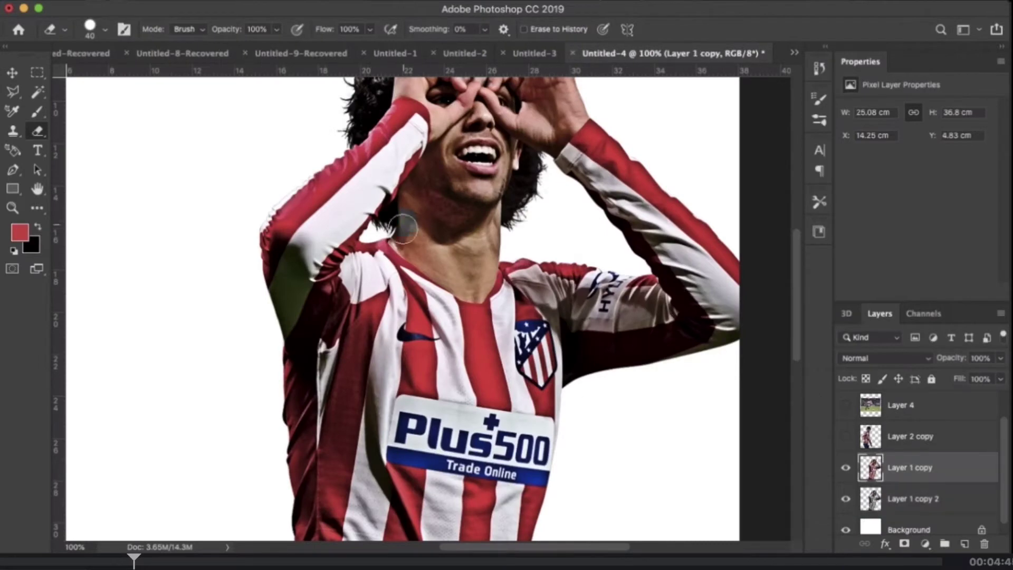
pyautogui.scroll(2, 451, 211)
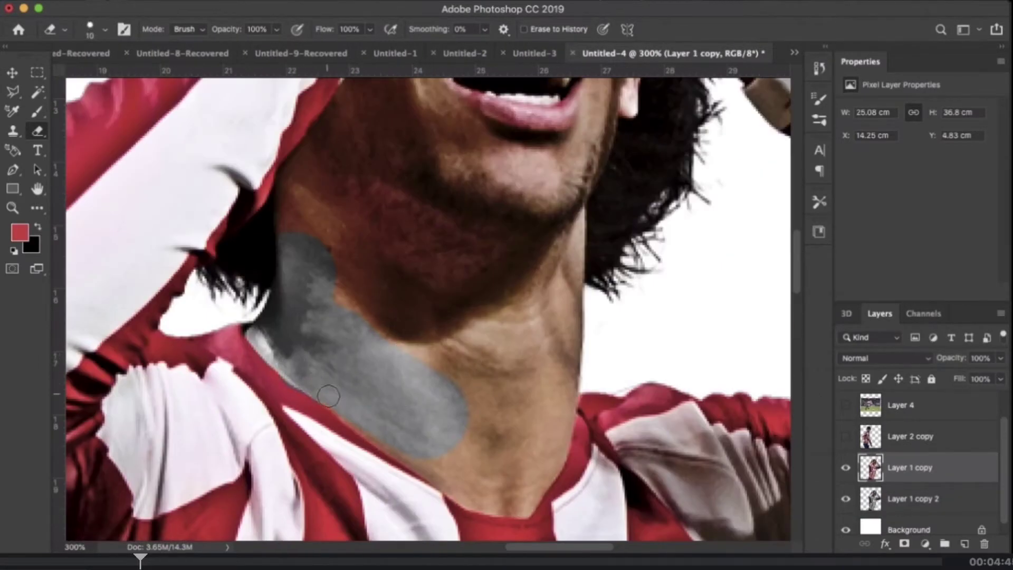
pyautogui.scroll(-1, 328, 396)
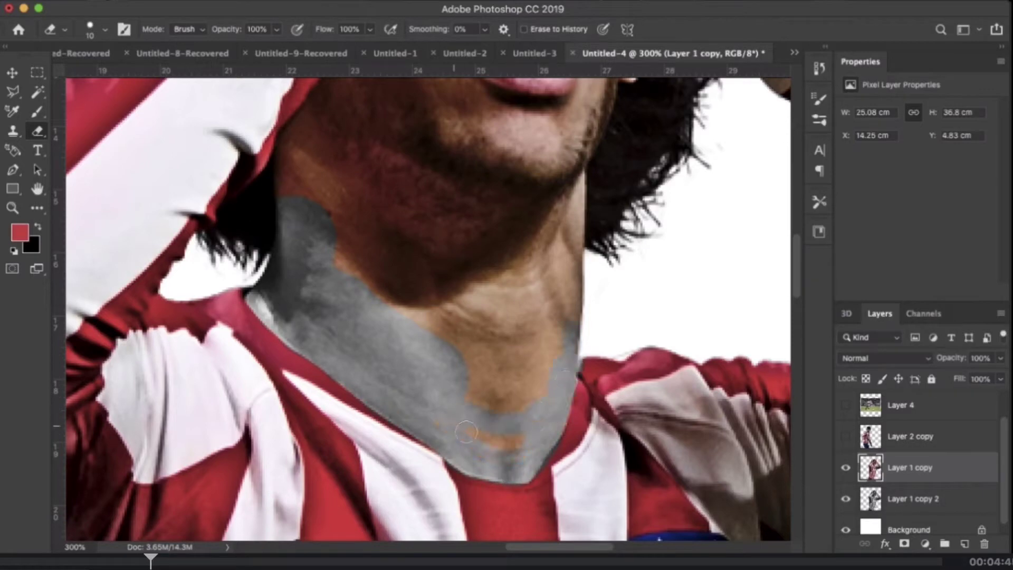
pyautogui.scroll(5, 356, 271)
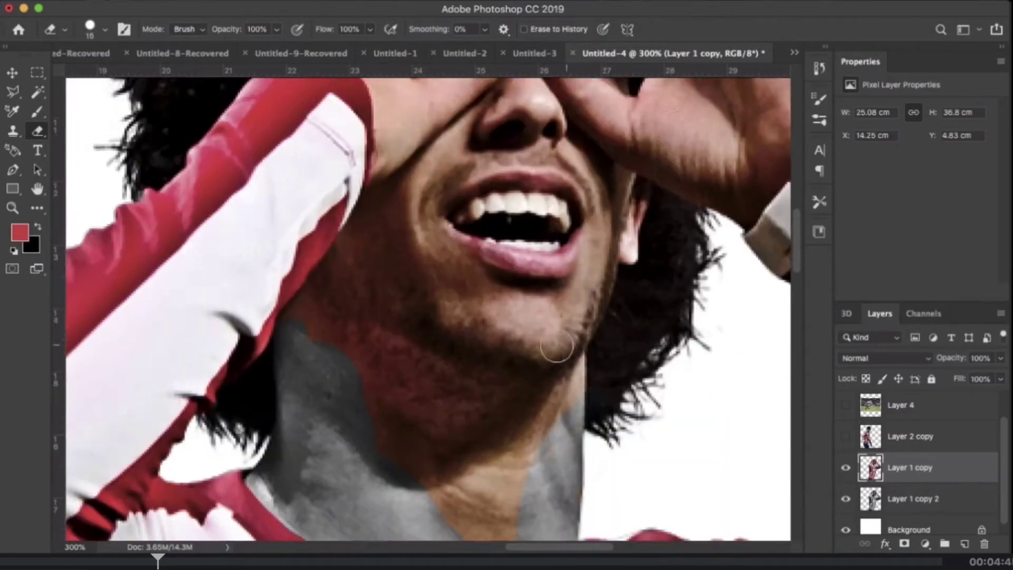
pyautogui.scroll(5, 357, 272)
pyautogui.press(']')
pyautogui.press(']')
pyautogui.press(']')
pyautogui.moveTo(581, 215); pyautogui.dragTo(568, 367)
# Turn the raised finger and remaining skin grey, then zoom out to the whole poster.
pyautogui.scroll(3, 568, 368)
pyautogui.moveTo(333, 227); pyautogui.dragTo(294, 339)
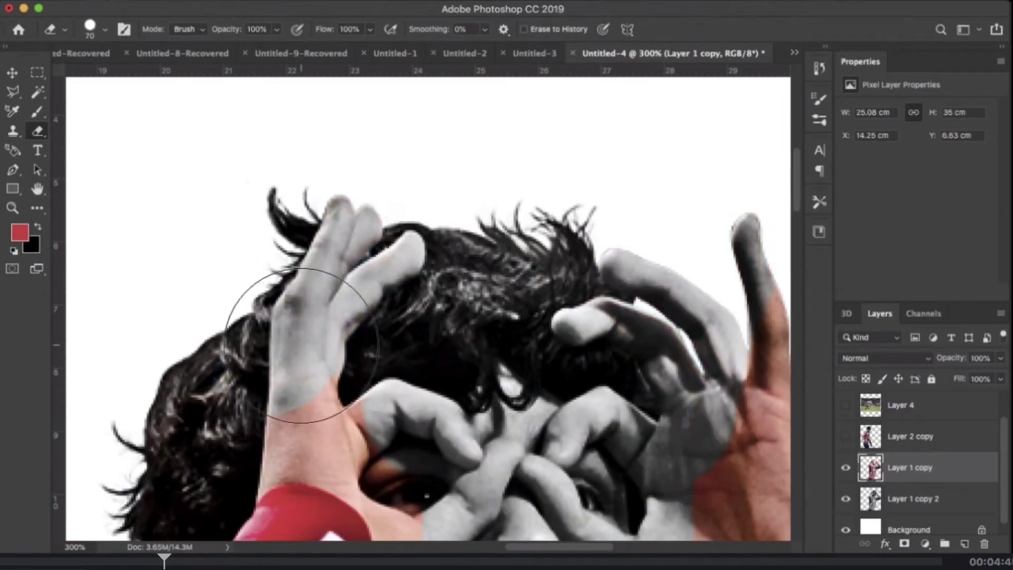
pyautogui.scroll(-4, 249, 272)
pyautogui.hscroll(-3, 300, 306)
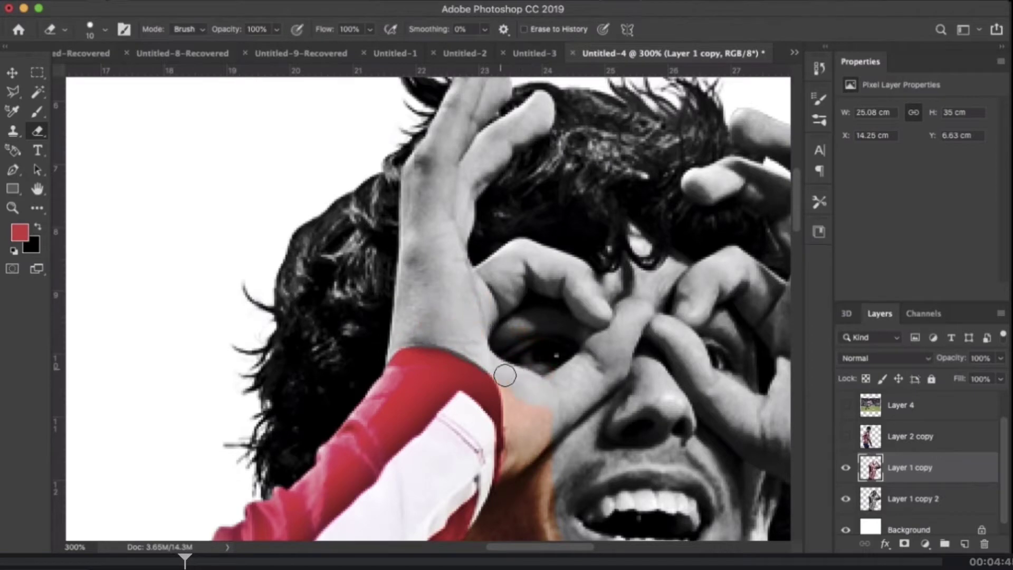
pyautogui.scroll(-5, 544, 442)
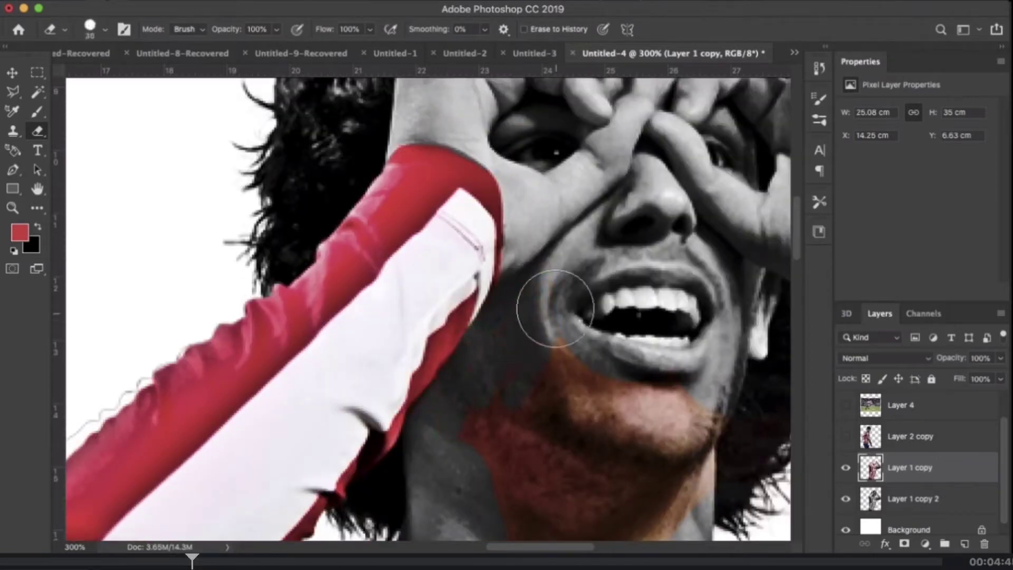
pyautogui.scroll(-7, 549, 362)
pyautogui.scroll(2, 610, 226)
pyautogui.hscroll(4, 654, 277)
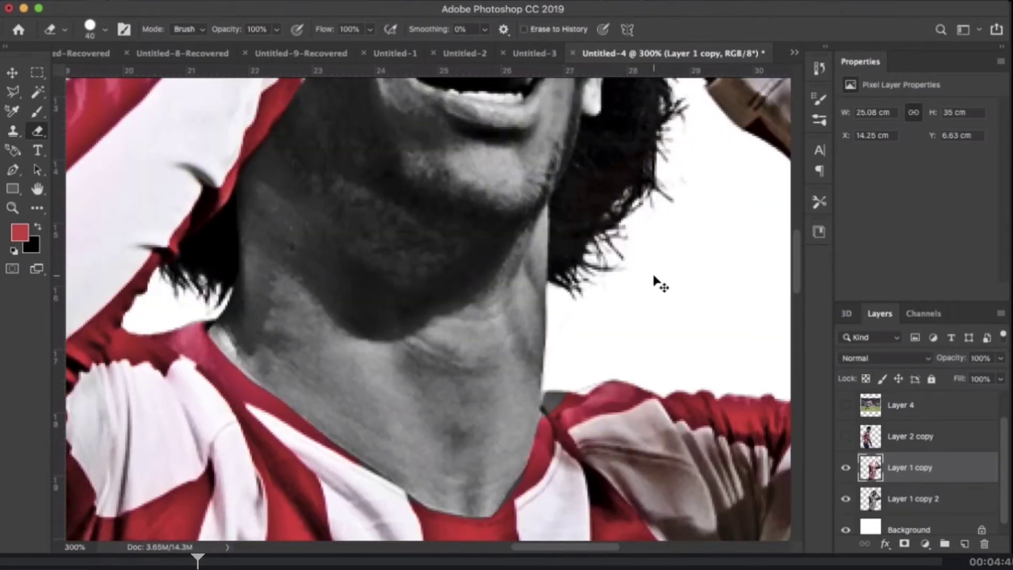
pyautogui.scroll(3, 600, 293)
pyautogui.scroll(5, 600, 264)
pyautogui.hscroll(1, 598, 211)
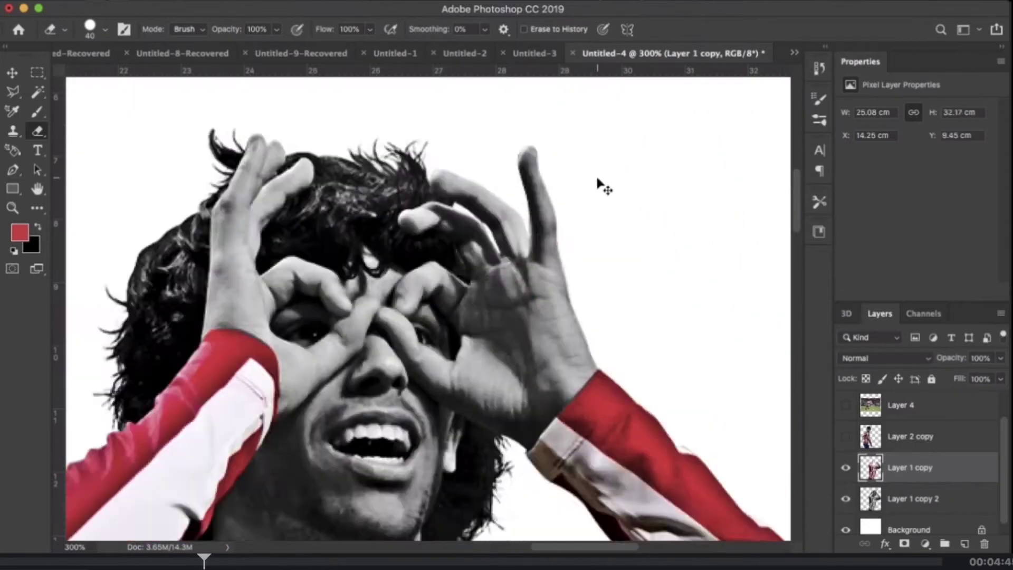
pyautogui.hotkey('ctrl', '-')
# Show the hidden players and move the smiling player to the left side.
pyautogui.click(846, 456)
pyautogui.click(845, 394)
pyautogui.press('v')
pyautogui.moveTo(475, 290); pyautogui.dragTo(333, 289)
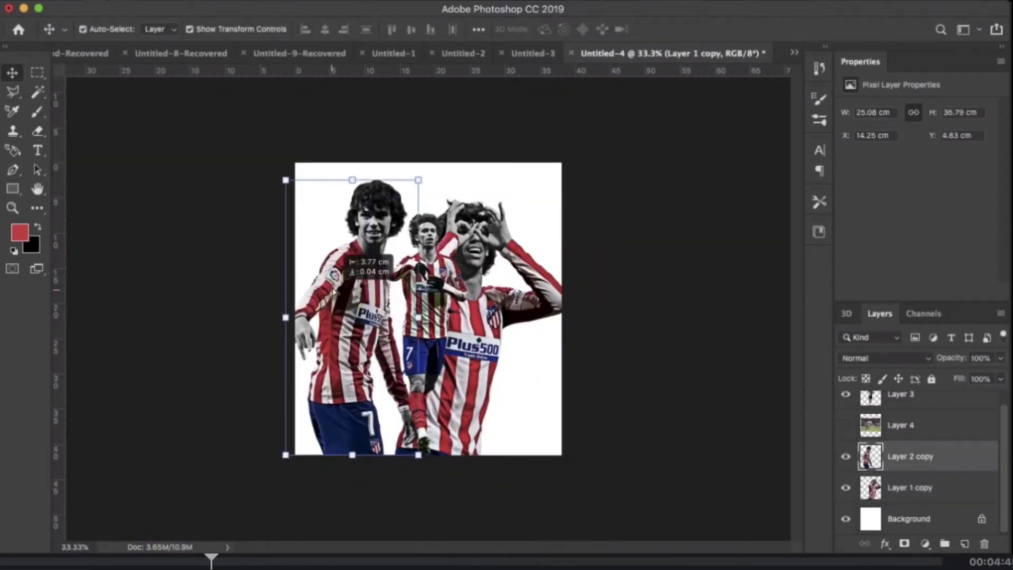
pyautogui.hotkey('ctrl', 't')
pyautogui.press('Return')
# Scale up the arms-up player and shift it slightly left.
pyautogui.click(484, 190)
pyautogui.hotkey('ctrl', 't')
pyautogui.moveTo(562, 195); pyautogui.dragTo(582, 170)
pyautogui.press('Return')
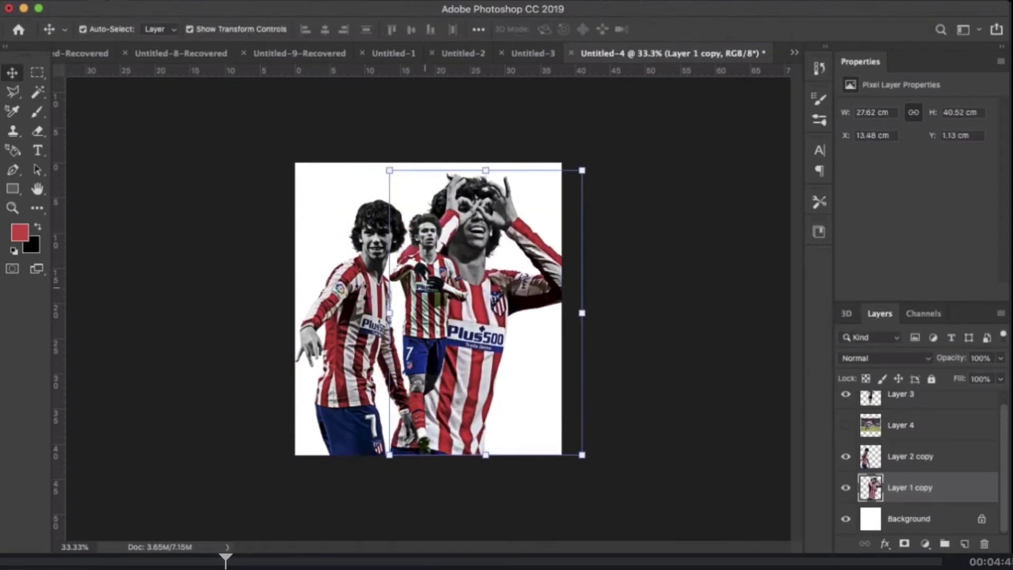
pyautogui.moveTo(483, 302); pyautogui.dragTo(464, 301)
# Draw a black rectangle stretched over the whole canvas.
pyautogui.rightClick(13, 188)
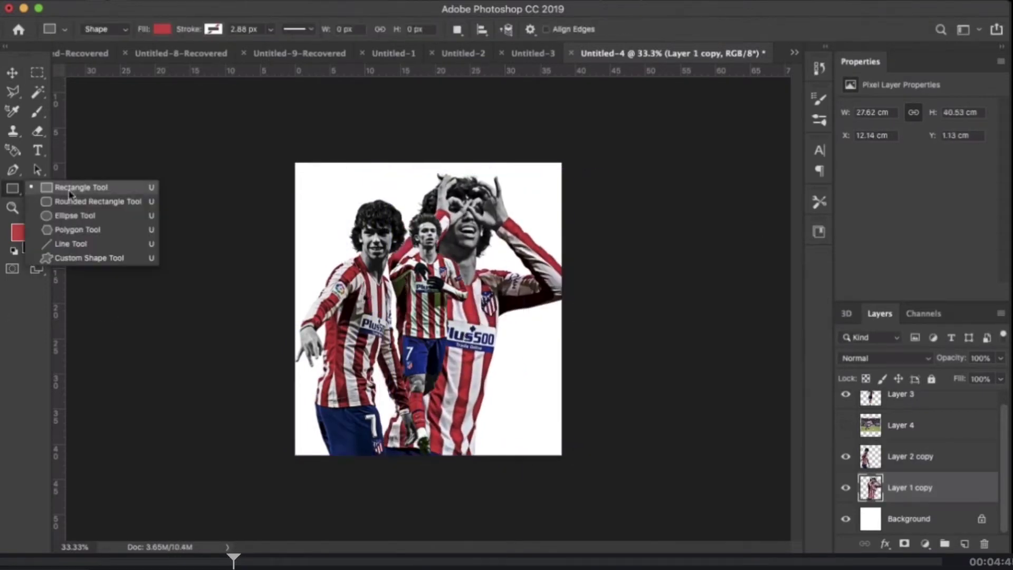
pyautogui.moveTo(313, 189); pyautogui.dragTo(561, 455)
pyautogui.hotkey('ctrl', 't')
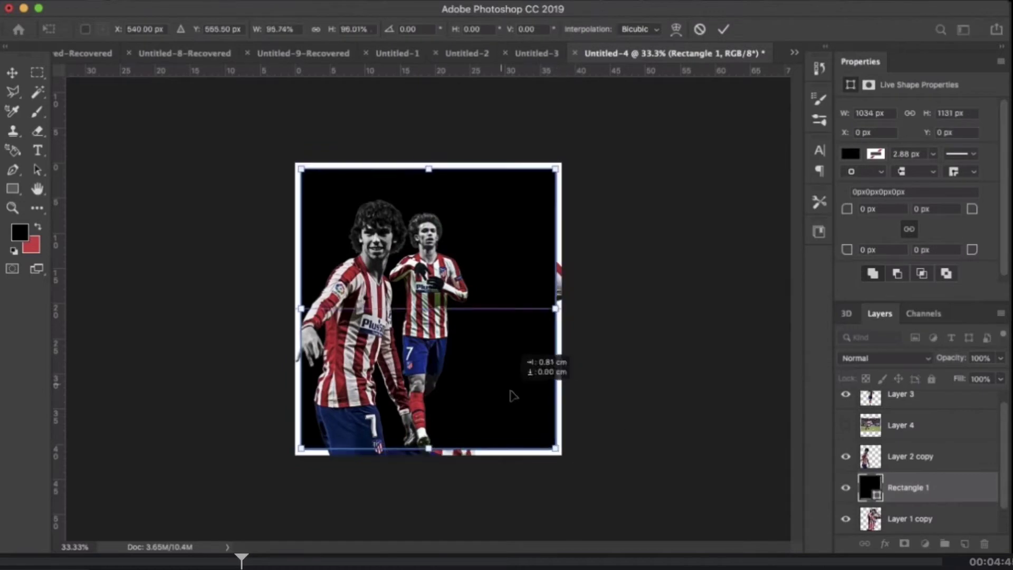
pyautogui.press('Return')
# Stack the large player above the black panel, move it right, and shrink the middle player slightly.
pyautogui.moveTo(911, 518); pyautogui.dragTo(910, 483)
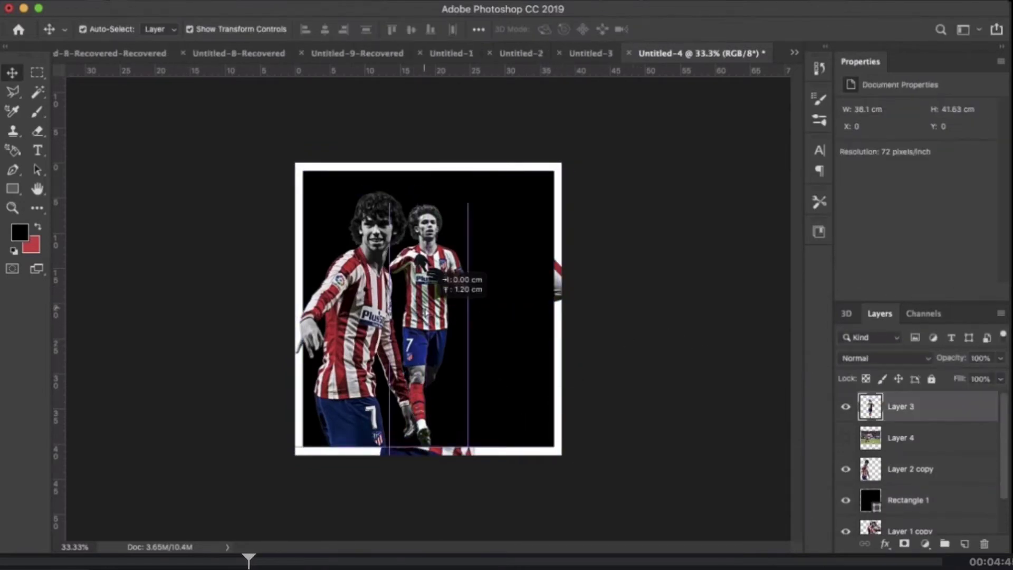
pyautogui.hotkey('ctrl', 't')
pyautogui.moveTo(504, 280)
pyautogui.mouseDown()
pyautogui.moveTo(512, 261)
pyautogui.moveTo(544, 253)
pyautogui.mouseUp()
pyautogui.press('Return')
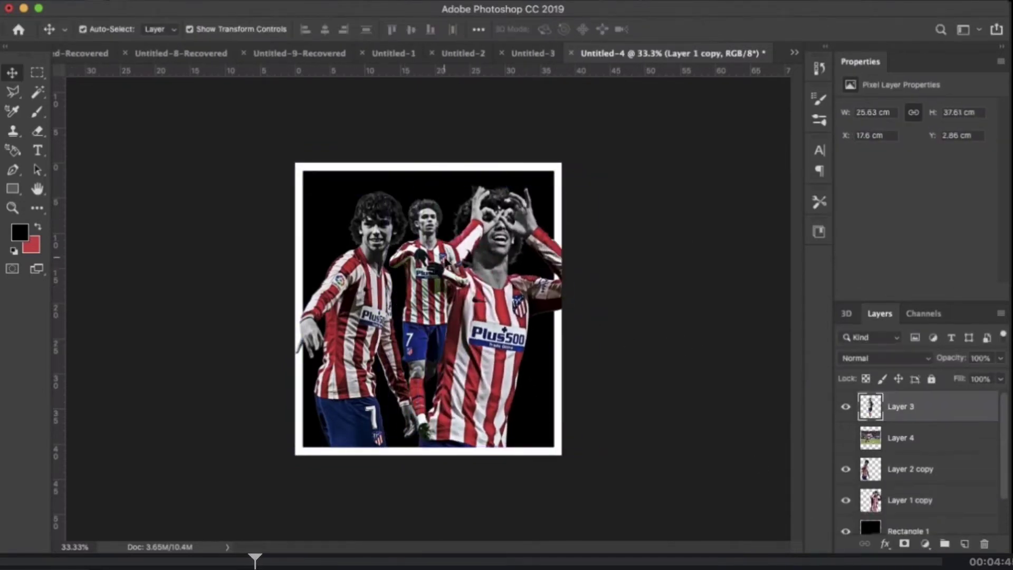
pyautogui.moveTo(436, 208); pyautogui.dragTo(439, 214)
pyautogui.press('Return')
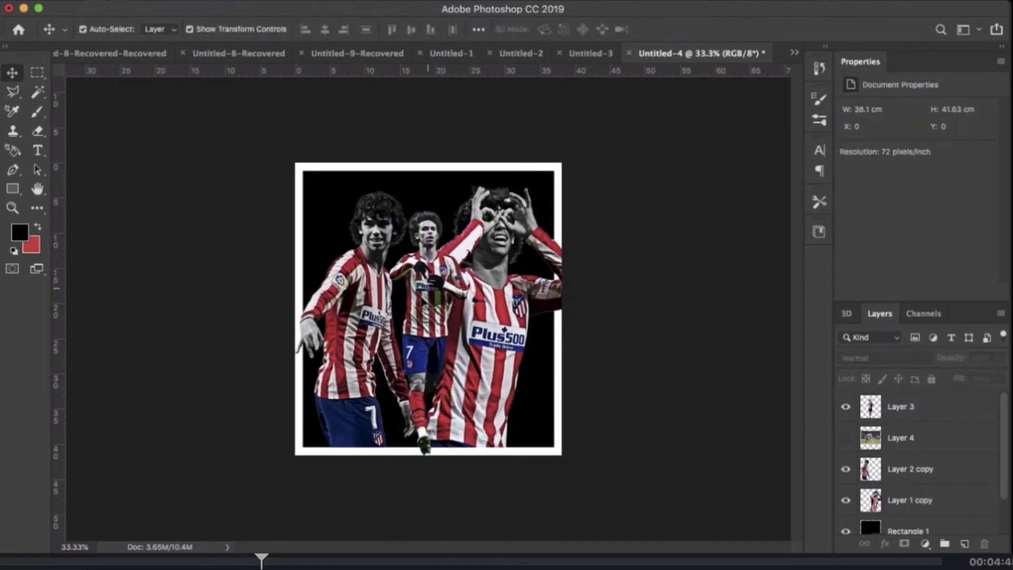
pyautogui.moveTo(944, 438); pyautogui.dragTo(945, 446)
pyautogui.press('b')
pyautogui.rightClick(446, 348)
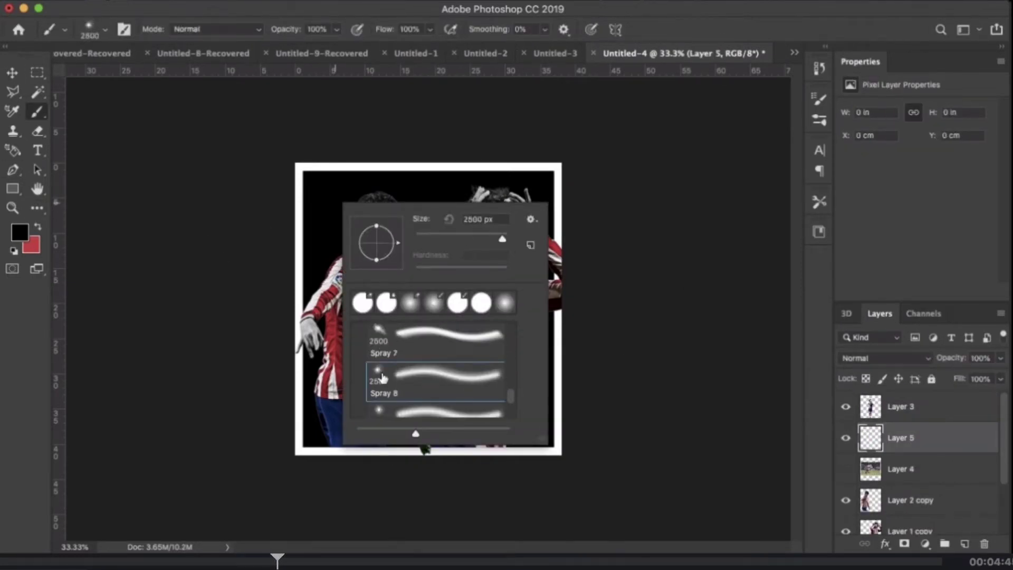
# Paint spray particles with a 79 px brush and rescale and rotate the particle layer.
pyautogui.write('79')
pyautogui.press('Return')
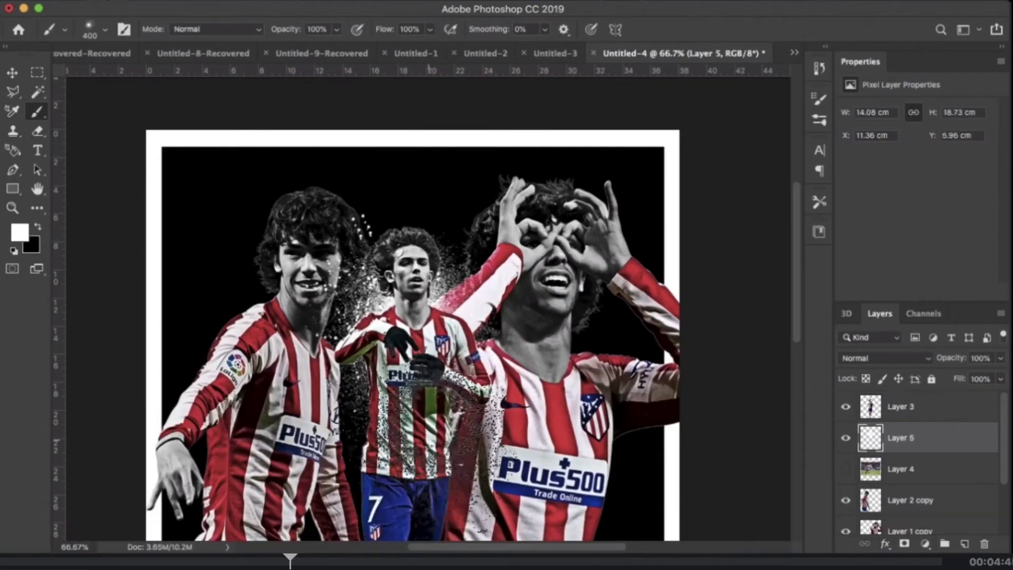
pyautogui.hotkey('ctrl', 't')
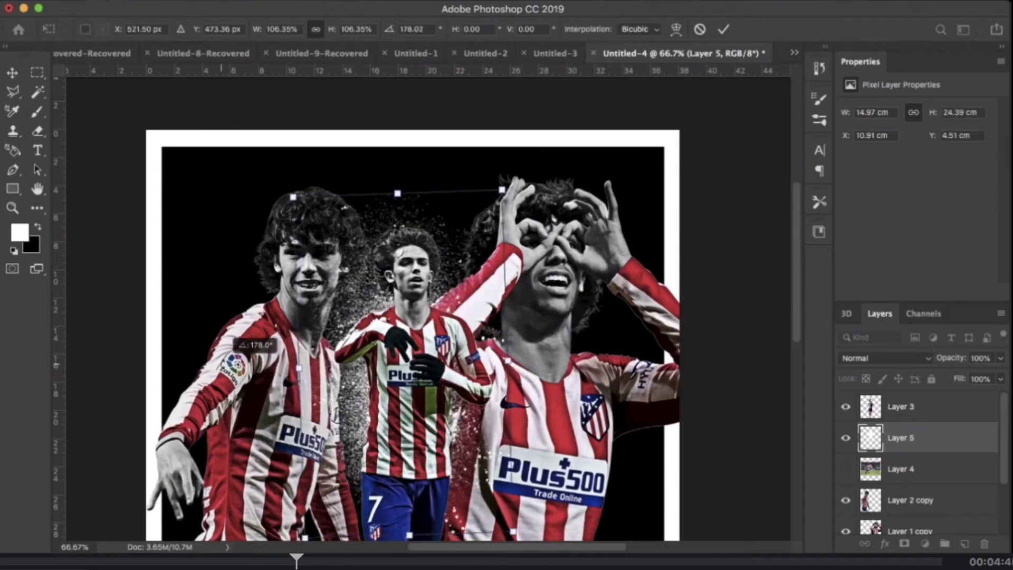
pyautogui.press('Return')
pyautogui.scroll(-5, 688, 300)
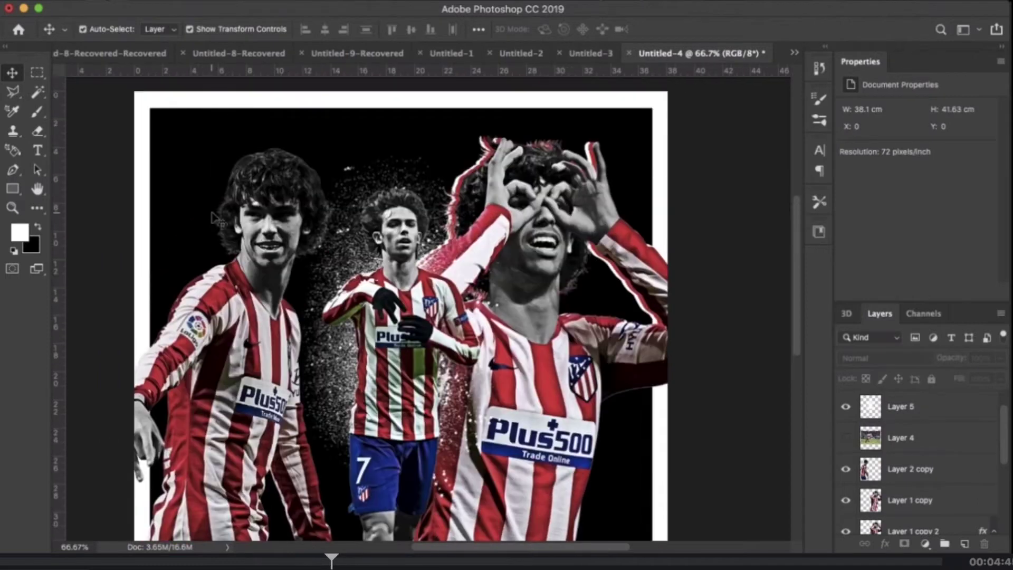
# Paint dispersion particles on a new layer over the left player, undoing those on the chest.
pyautogui.click(257, 222)
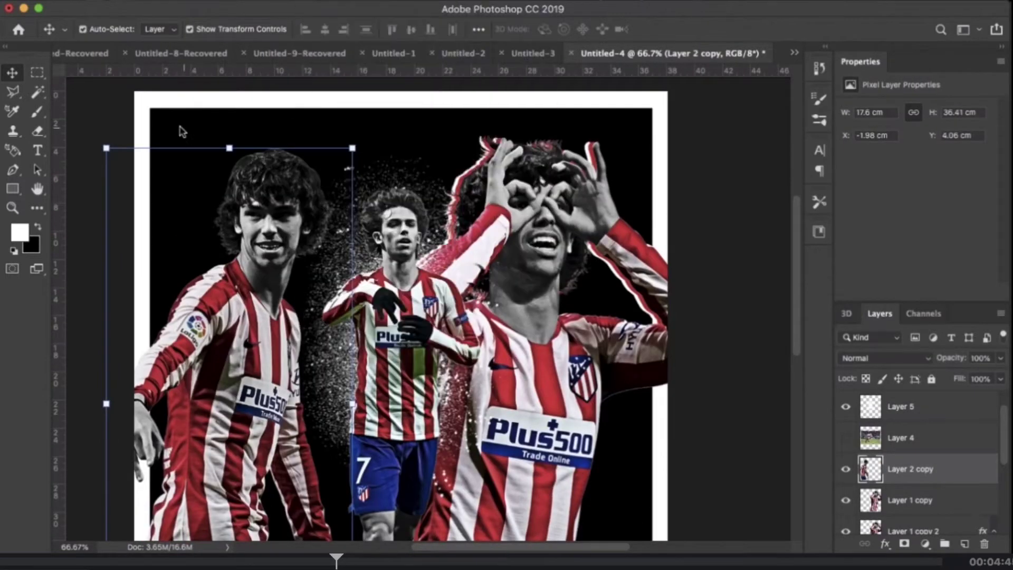
pyautogui.press('b')
pyautogui.rightClick(496, 258)
pyautogui.press('Escape')
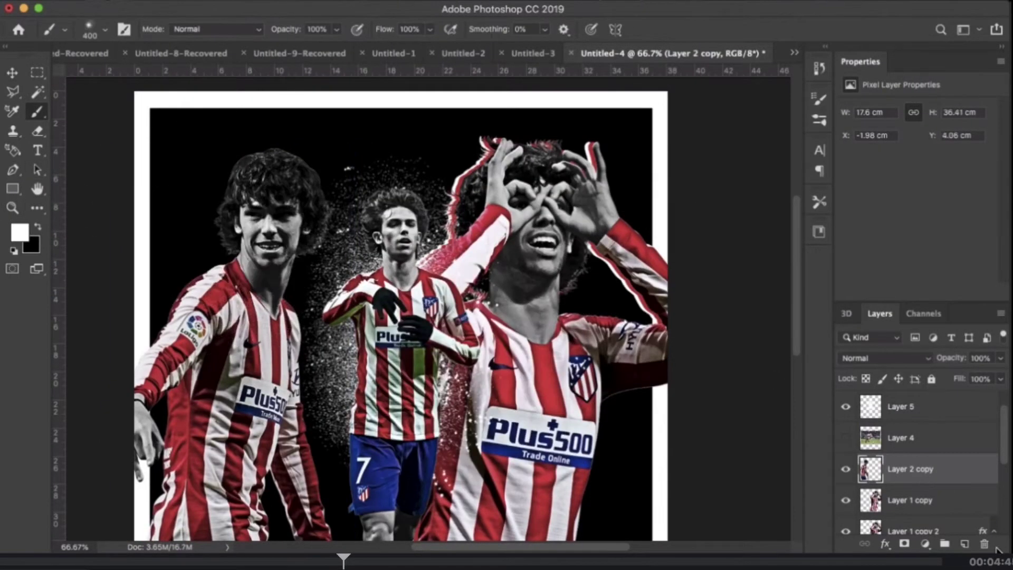
pyautogui.hotkey('ctrl', 'shift', 'alt', 'n')
pyautogui.moveTo(248, 221)
pyautogui.mouseDown()
pyautogui.moveTo(284, 328)
pyautogui.moveTo(264, 275)
pyautogui.mouseUp()
pyautogui.hotkey('ctrl', 'z')
pyautogui.press('[')
pyautogui.press('[')
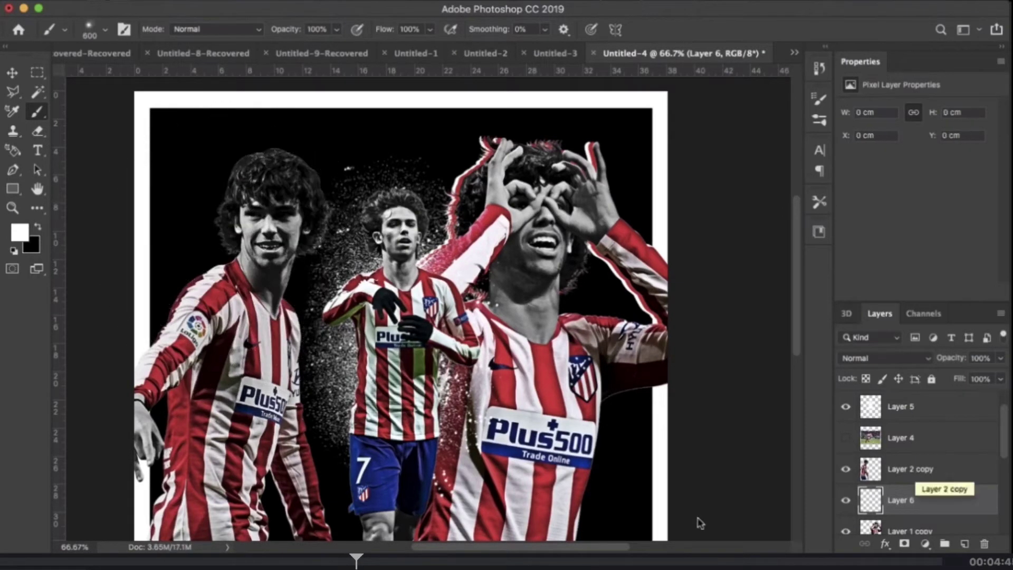
# Duplicate the left player cutout, add a colour overlay, and nudge the copy left.
pyautogui.press('v')
pyautogui.moveTo(910, 468); pyautogui.dragTo(963, 489)
pyautogui.doubleClick(983, 512)
pyautogui.click(88, 262)
pyautogui.press('Return')
pyautogui.hotkey('shift', 'Left')
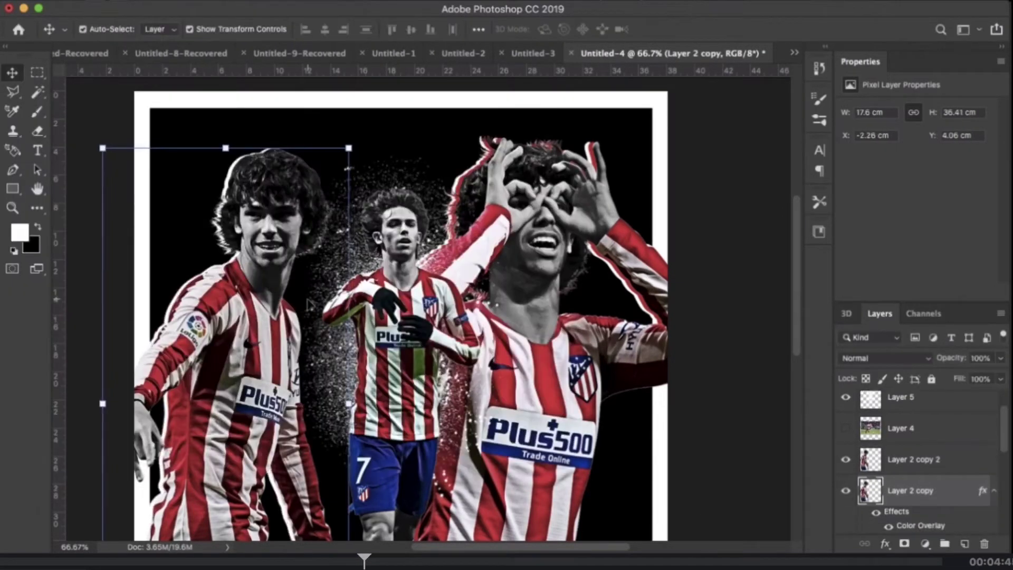
# Duplicate the overlaid copy with a red overlay and place it behind the left player.
pyautogui.moveTo(959, 533); pyautogui.dragTo(964, 544)
pyautogui.doubleClick(921, 510)
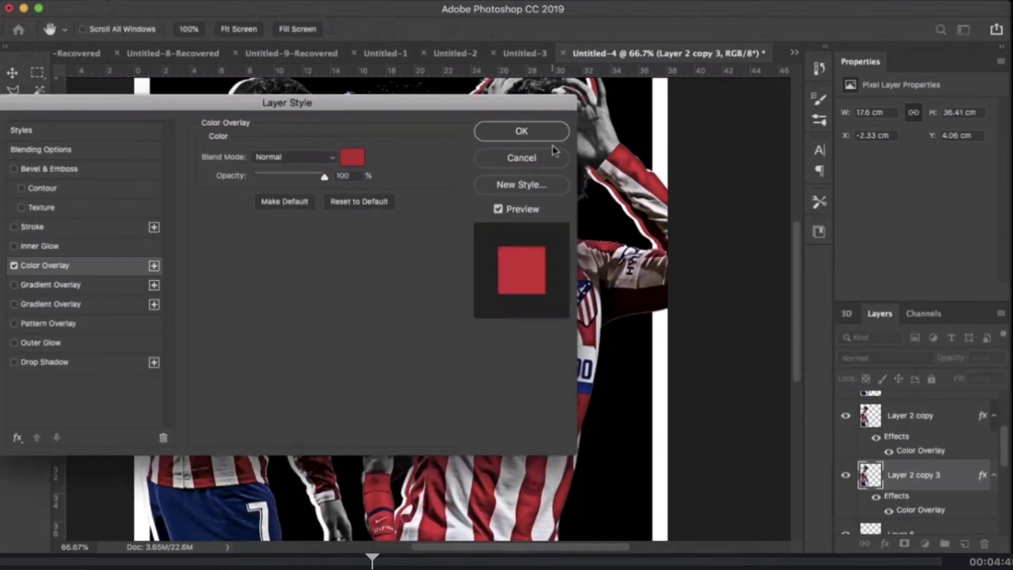
pyautogui.click(520, 129)
pyautogui.moveTo(961, 403); pyautogui.dragTo(961, 411)
pyautogui.click(745, 317)
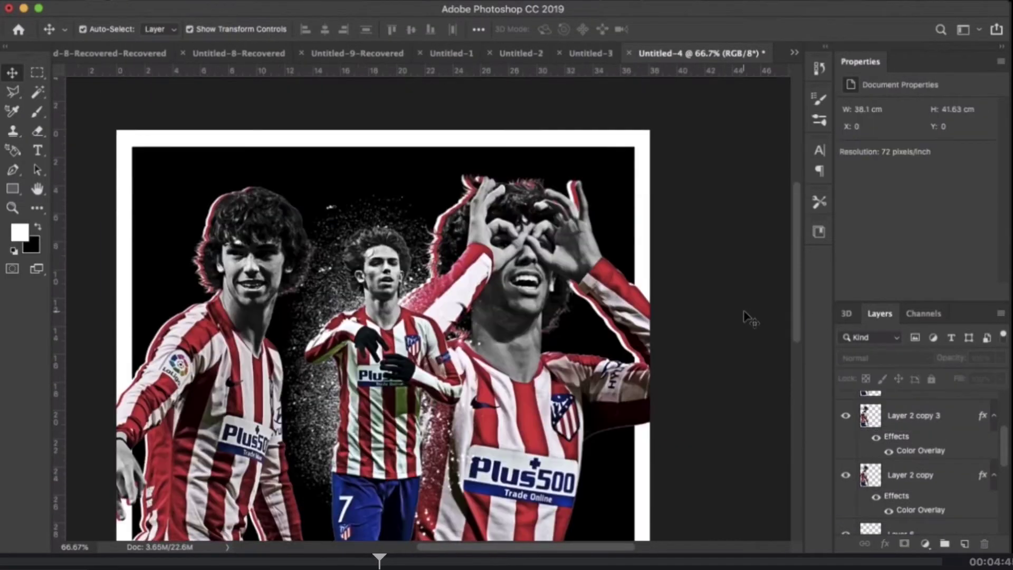
pyautogui.hotkey('ctrl', '-')
pyautogui.hotkey('ctrl', '-')
# Paste the match photo, resize it, and clip it to the black Rectangle 1 panel.
pyautogui.hotkey('ctrl', 'v')
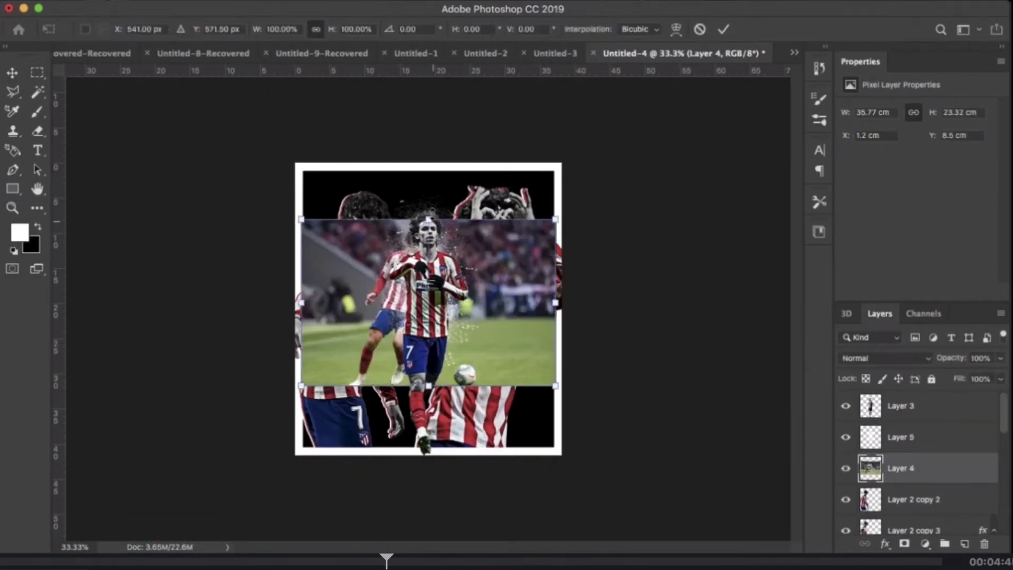
pyautogui.hotkey('ctrl', 't')
pyautogui.moveTo(496, 422); pyautogui.dragTo(471, 330)
pyautogui.press('Return')
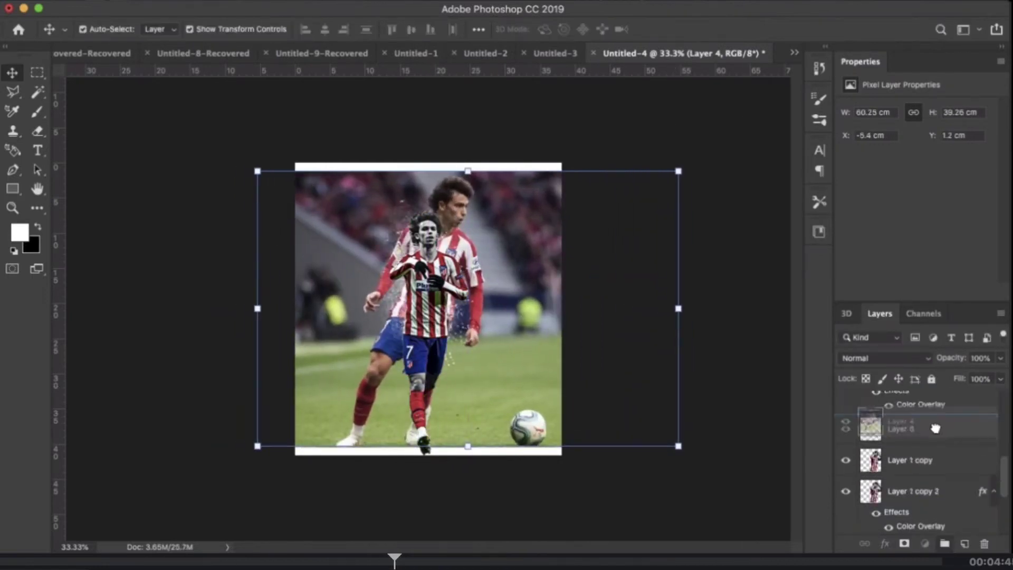
pyautogui.moveTo(897, 468); pyautogui.dragTo(897, 474)
pyautogui.rightClick(908, 425)
pyautogui.click(792, 549)
# Shift the clipped match photo left, then cancel its transform and delete the layer.
pyautogui.moveTo(473, 158); pyautogui.dragTo(424, 159)
pyautogui.hotkey('ctrl', 't')
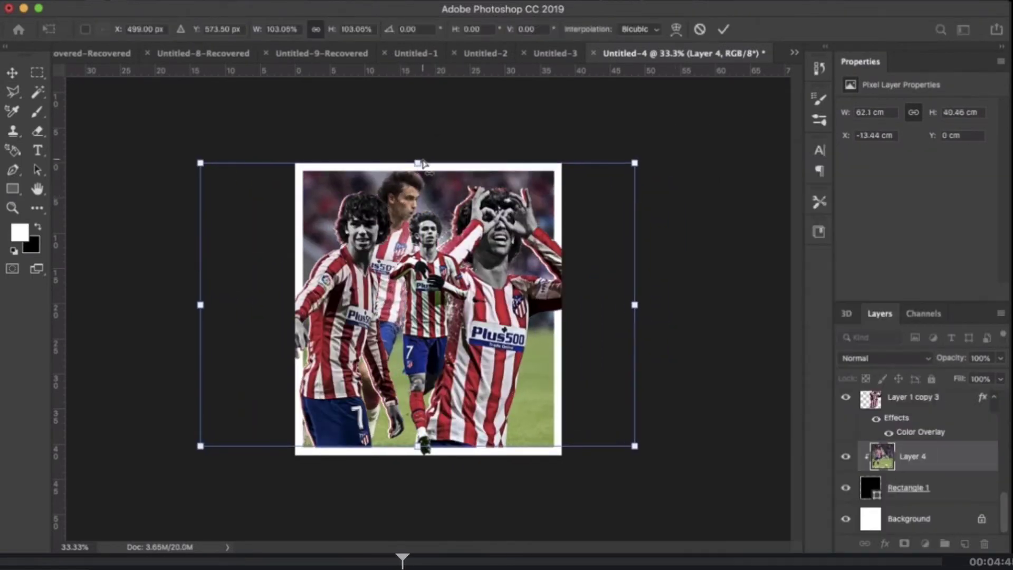
pyautogui.hotkey('ctrl', '+')
pyautogui.scroll(-3, 572, 266)
pyautogui.press('Escape')
pyautogui.press('Delete')
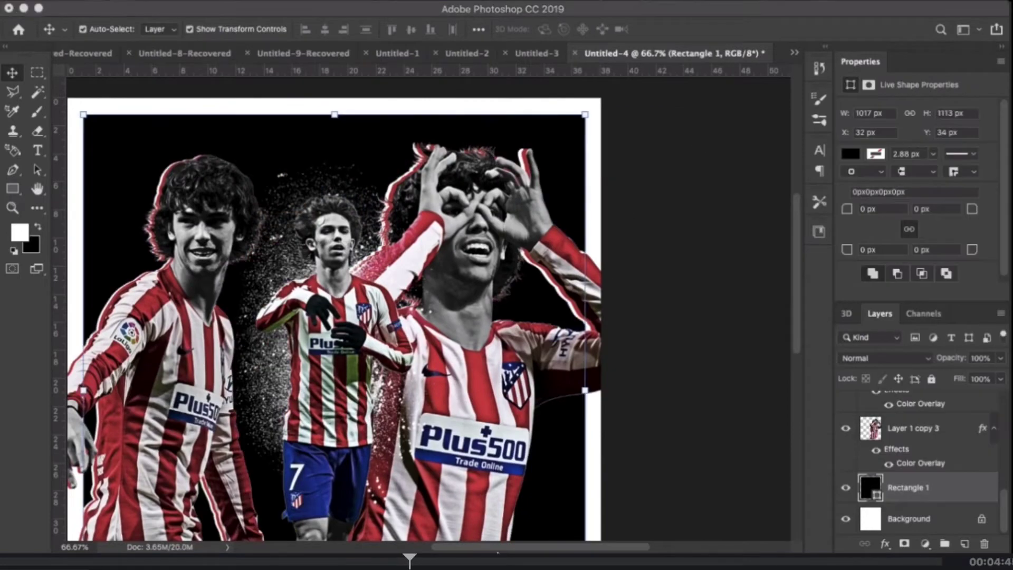
# Preview the Morata result among the player image-search results in Chrome.
pyautogui.press('super+Tab')
pyautogui.scroll(-3, 357, 312)
pyautogui.click(315, 238)
# Browse the player image results and preview another photo.
pyautogui.scroll(-5, 707, 239)
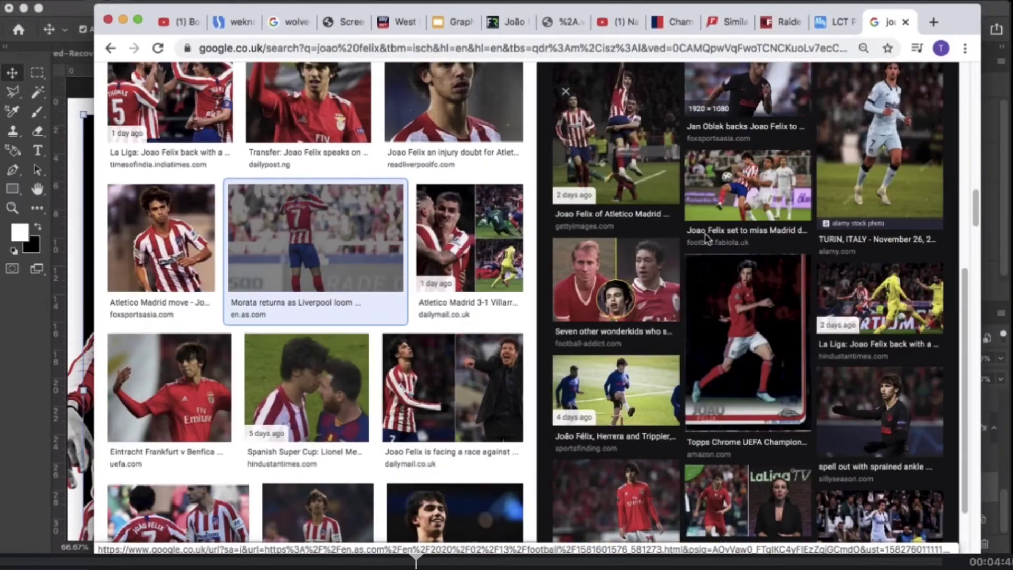
pyautogui.scroll(5, 707, 239)
pyautogui.scroll(5, 317, 237)
pyautogui.scroll(5, 173, 227)
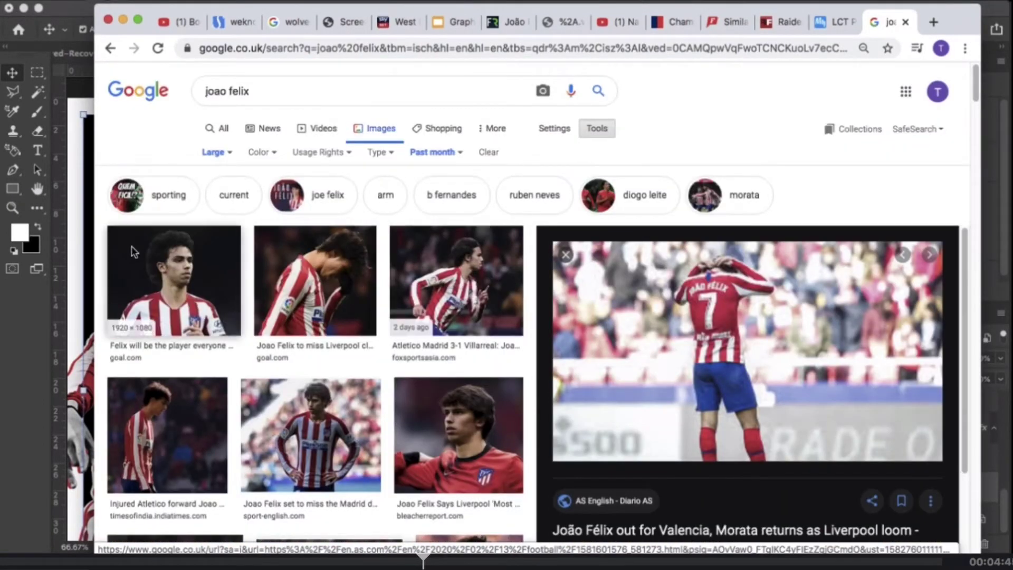
pyautogui.scroll(-5, 164, 253)
pyautogui.click(158, 294)
pyautogui.scroll(5, 168, 263)
# Search images for 'atletico madrid' and preview the Atletico Madrid 1-0 Liverpool celebration photo.
pyautogui.press('super+a')
pyautogui.write('athletci')
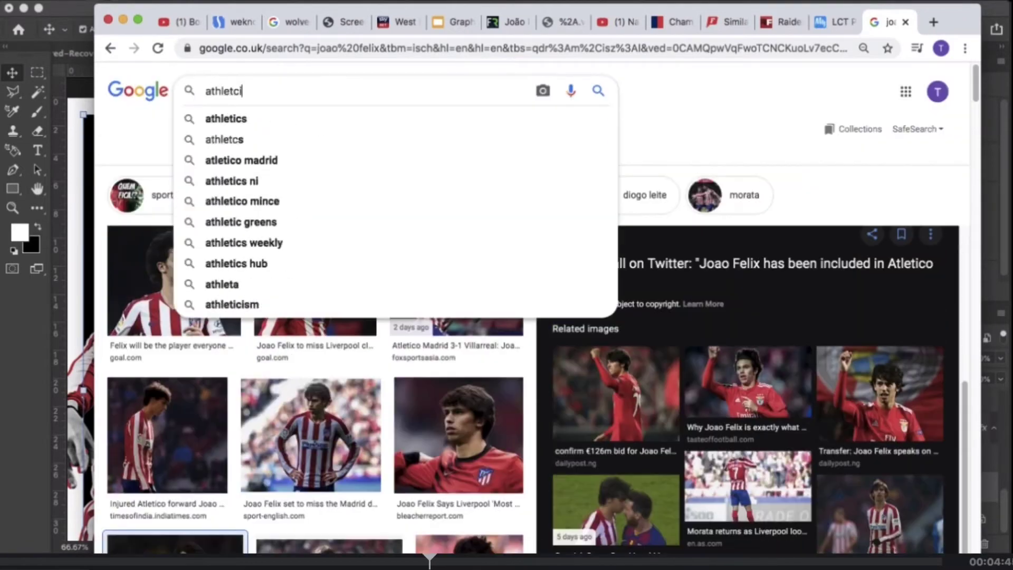
pyautogui.click(216, 159)
pyautogui.scroll(-5, 201, 302)
pyautogui.scroll(-3, 200, 301)
pyautogui.scroll(-5, 200, 301)
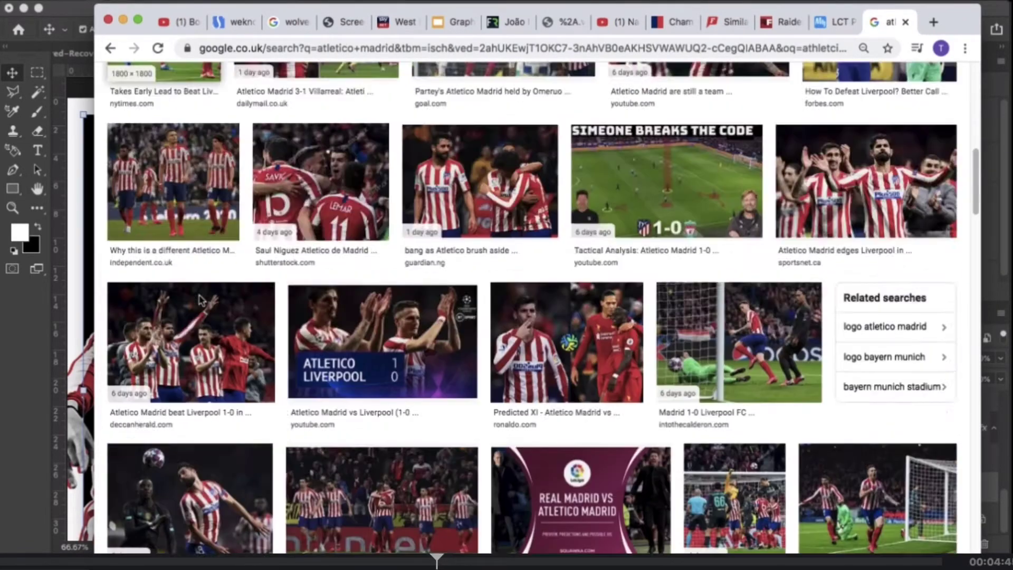
pyautogui.scroll(-4, 200, 302)
pyautogui.click(380, 242)
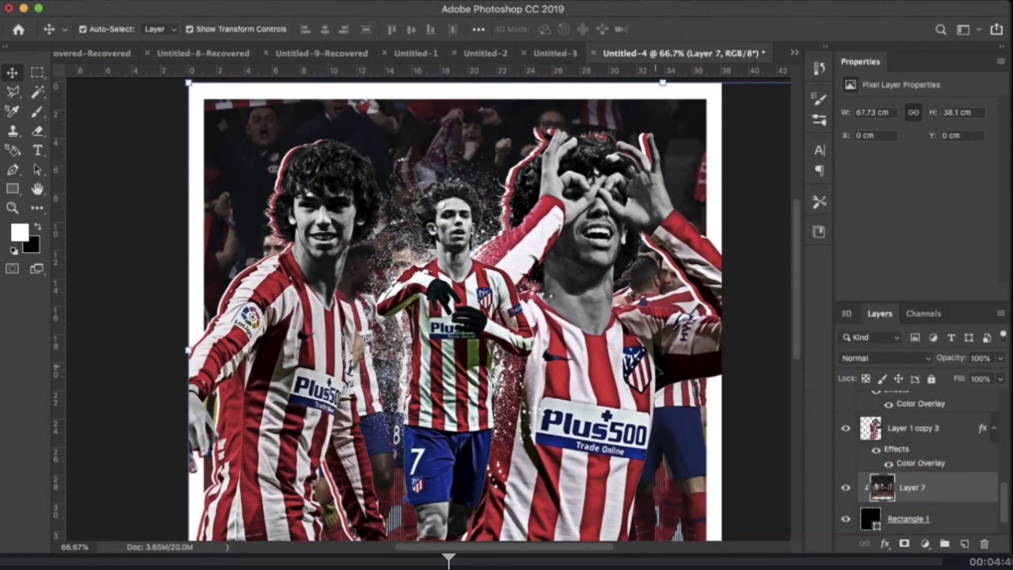
# Enlarge the crowd photo (Layer 7) to cover the poster and clip it to Rectangle 1.
pyautogui.press('super+minus')
pyautogui.moveTo(294, 163); pyautogui.dragTo(101, 106)
pyautogui.press('Return')
pyautogui.click(885, 358)
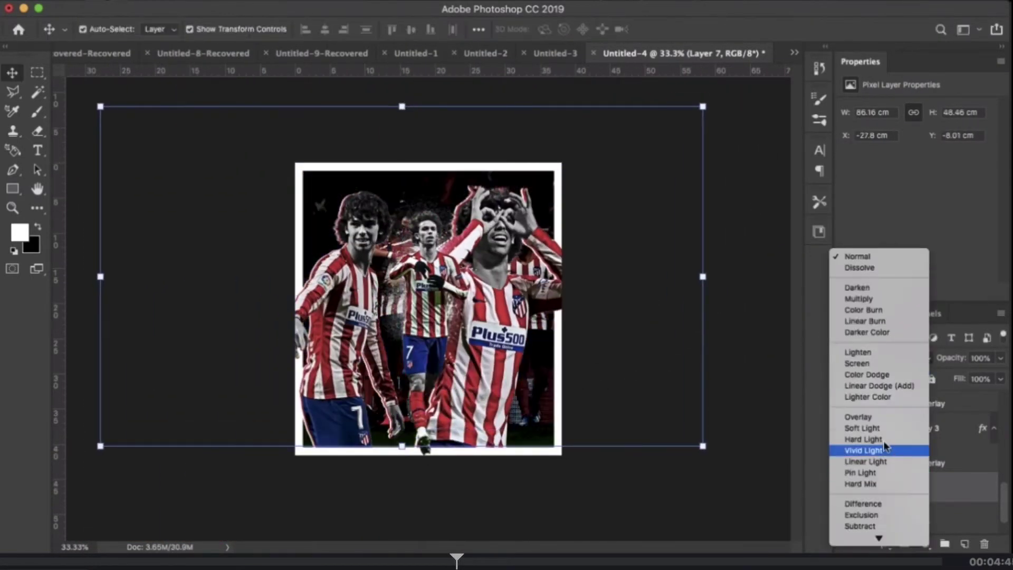
pyautogui.click(885, 450)
pyautogui.rightClick(912, 487)
pyautogui.click(897, 479)
# Add a new Layer 8 with red as the paint colour and release it from clipping.
pyautogui.press('b')
pyautogui.click(19, 233)
pyautogui.click(685, 285)
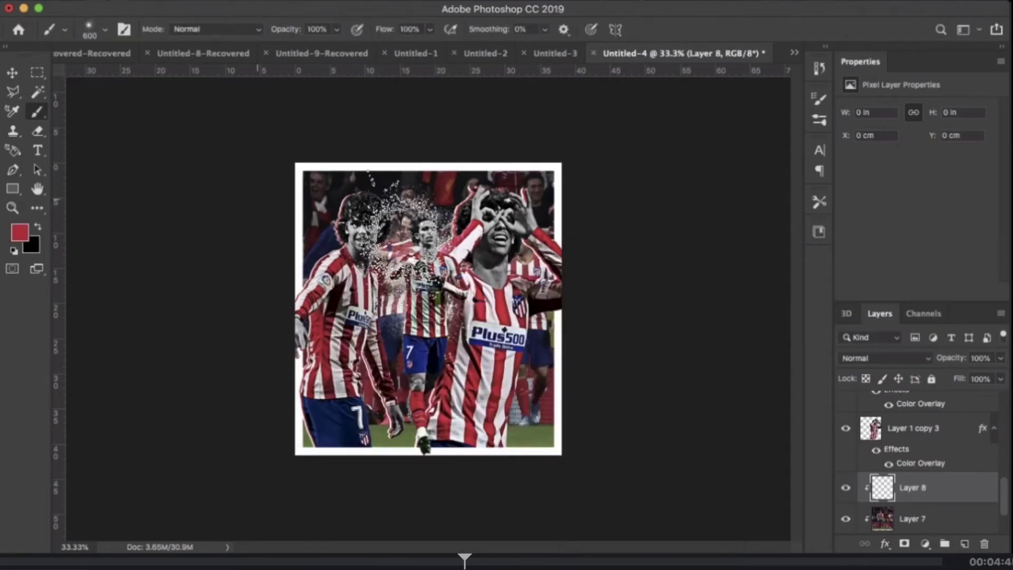
pyautogui.press('r')
pyautogui.rightClick(424, 252)
pyautogui.doubleClick(497, 432)
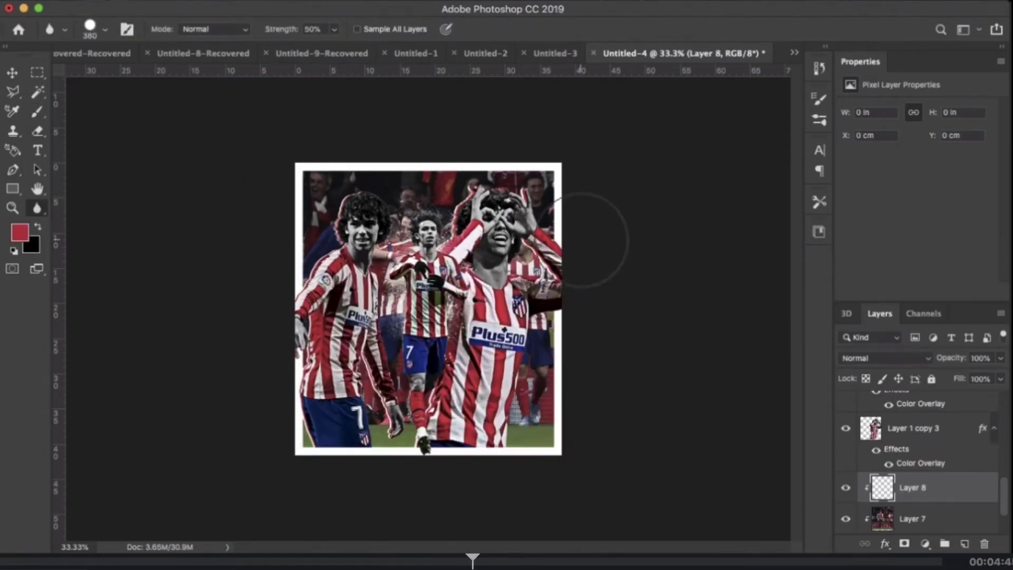
pyautogui.rightClick(904, 488)
pyautogui.click(707, 455)
# Paint red across the background with a large brush and set Layer 8 to Overlay.
pyautogui.press('b')
pyautogui.rightClick(486, 305)
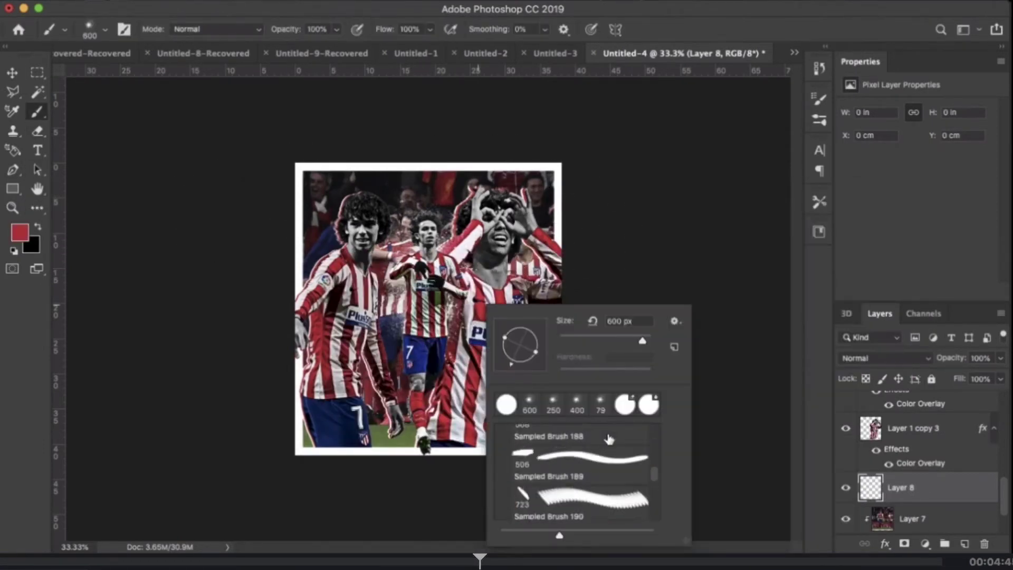
pyautogui.scroll(2, 573, 458)
pyautogui.doubleClick(572, 458)
pyautogui.moveTo(369, 226); pyautogui.dragTo(613, 214)
pyautogui.click(881, 358)
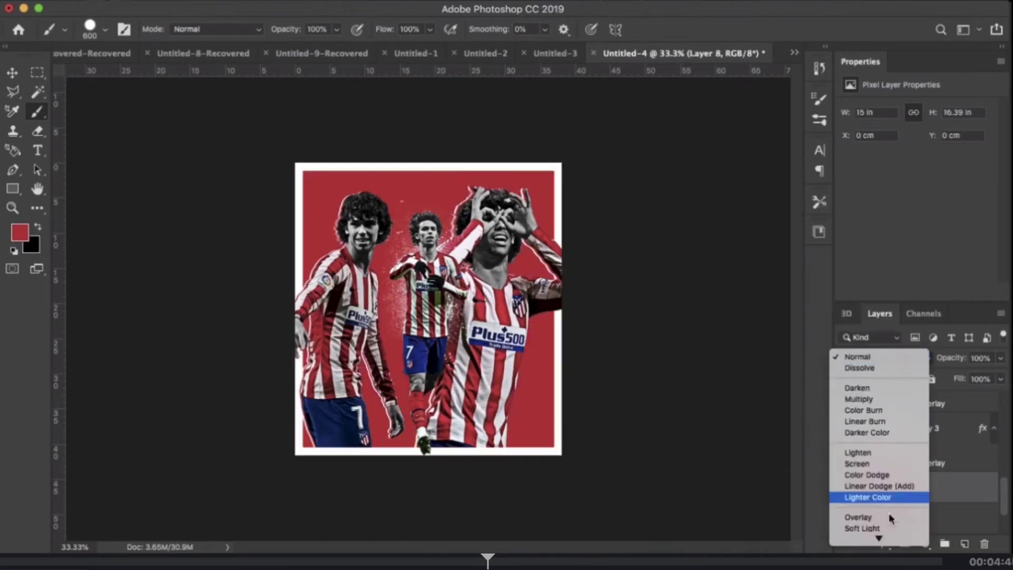
pyautogui.click(904, 363)
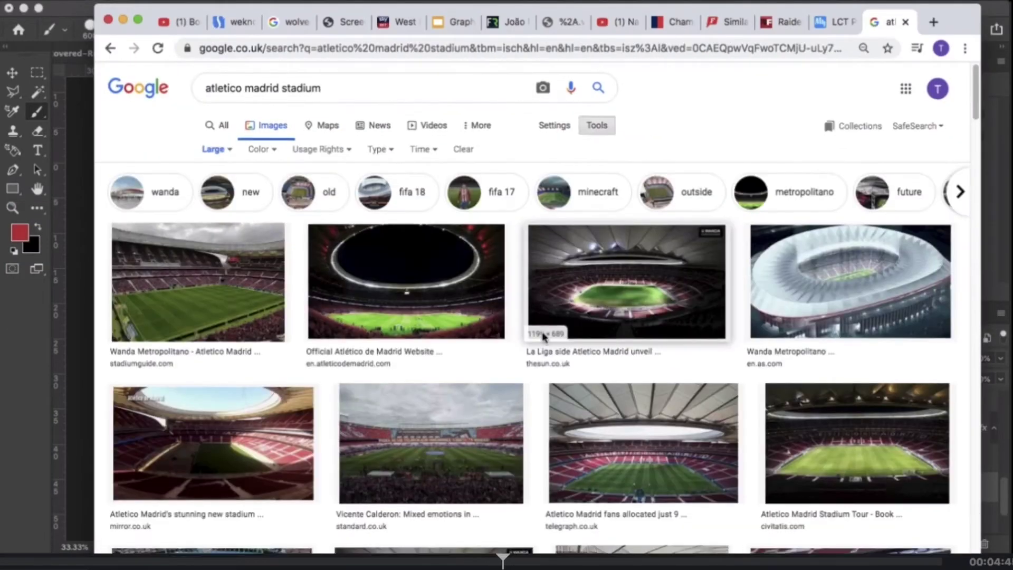
# Scroll through the atletico madrid stadium image results.
pyautogui.scroll(-5, 544, 334)
pyautogui.scroll(-2, 543, 334)
pyautogui.scroll(-8, 543, 334)
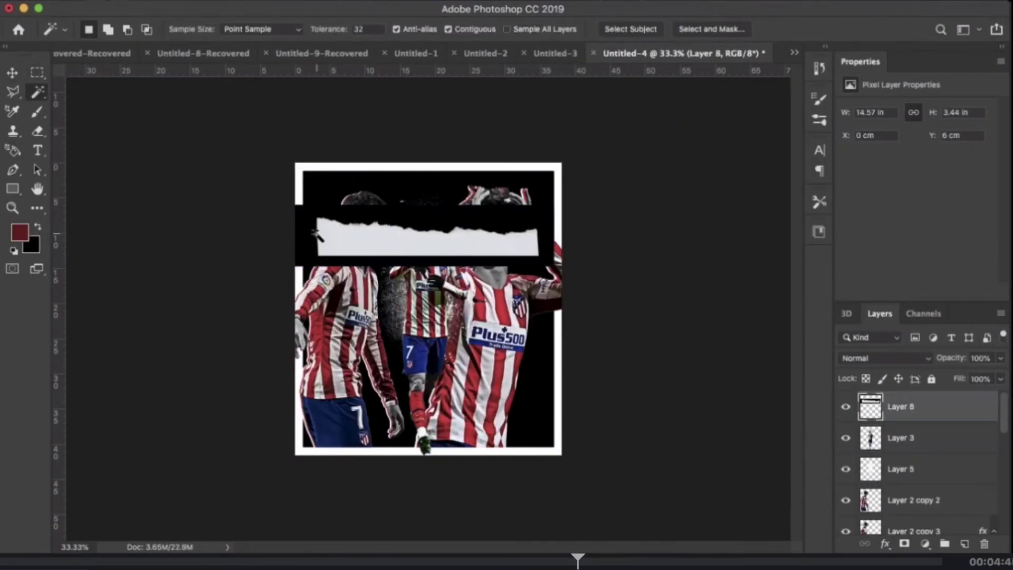
# Duplicate the paper strip lower and flip the copy horizontally and vertically.
pyautogui.moveTo(428, 236); pyautogui.dragTo(428, 268)
pyautogui.hotkey('ctrl', 't')
pyautogui.rightClick(430, 324)
pyautogui.click(464, 525)
pyautogui.rightClick(550, 311)
pyautogui.click(575, 496)
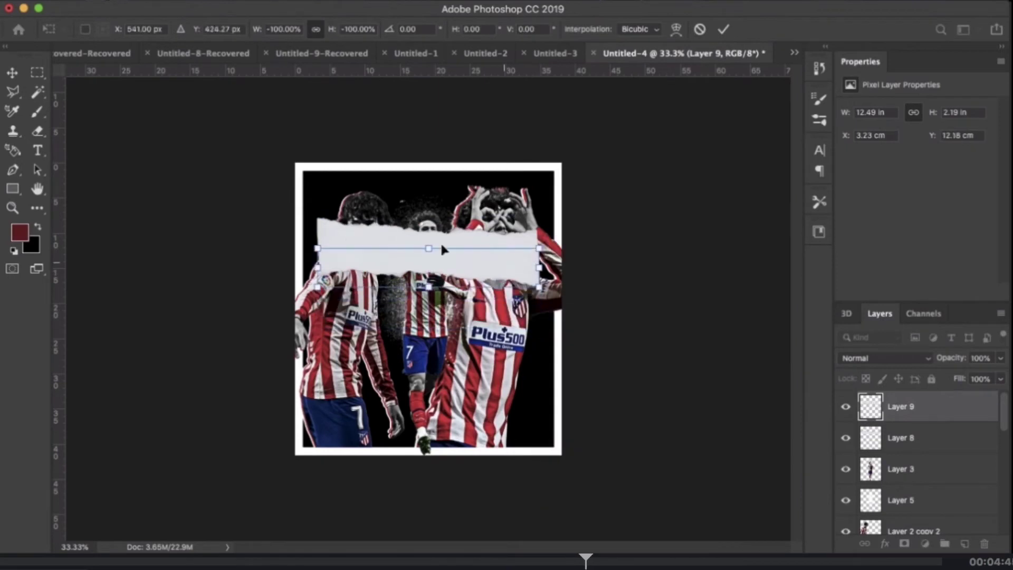
pyautogui.hotkey('ctrl', '+')
# Give the copied strip a red Color Overlay and stretch it to full canvas width.
pyautogui.doubleClick(944, 412)
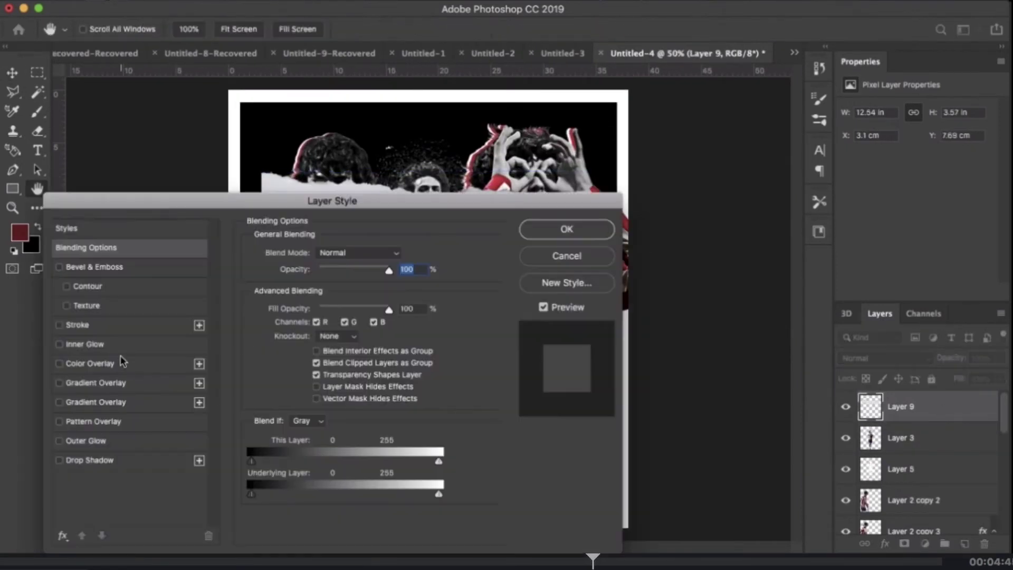
pyautogui.click(90, 357)
pyautogui.click(418, 251)
pyautogui.click(670, 285)
pyautogui.click(203, 429)
pyautogui.moveTo(601, 164)
pyautogui.mouseDown()
pyautogui.moveTo(531, 102)
pyautogui.moveTo(536, 197)
pyautogui.mouseUp()
pyautogui.press('Return')
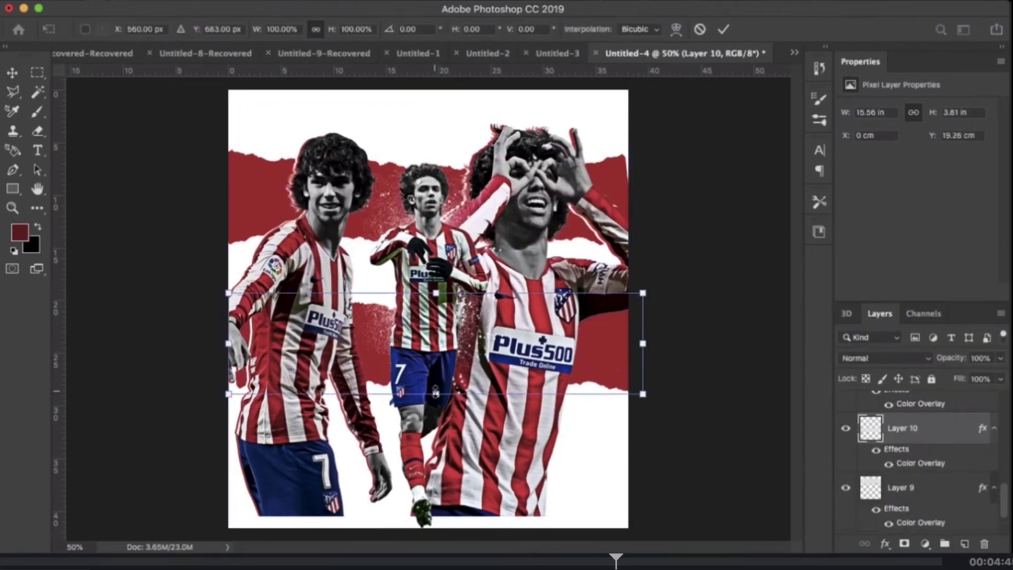
# Mirror the red strip horizontally, put Layer 11 beneath Layer 10, and move it lower.
pyautogui.rightClick(429, 334)
pyautogui.click(575, 473)
pyautogui.hotkey('ctrl', '[')
pyautogui.hotkey('ctrl', 't')
pyautogui.moveTo(370, 329); pyautogui.dragTo(369, 485)
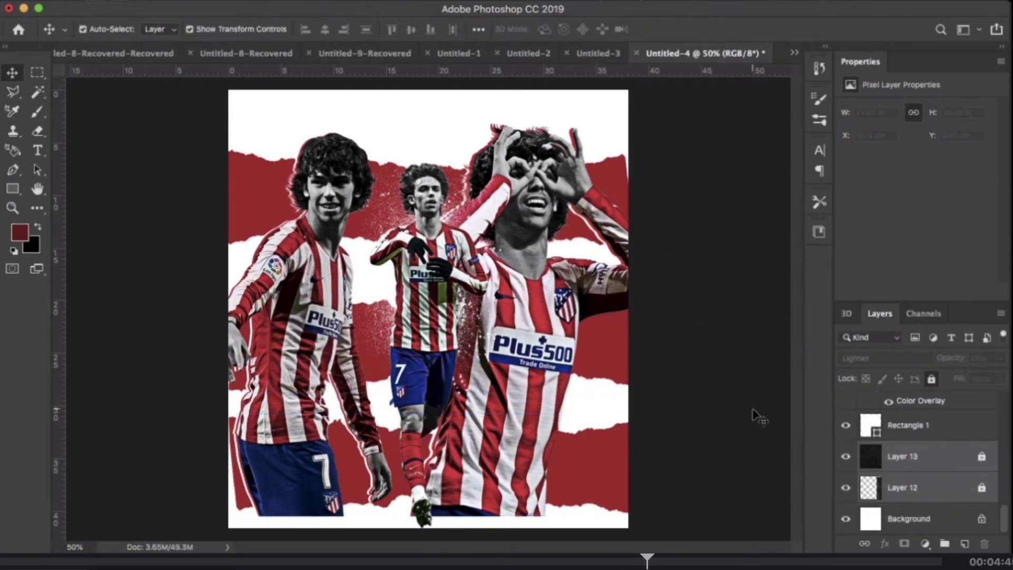
# Stretch the texture layer slightly and blend it as Lighten at 67% opacity.
pyautogui.click(885, 358)
pyautogui.click(855, 285)
pyautogui.moveTo(696, 90); pyautogui.dragTo(695, 83)
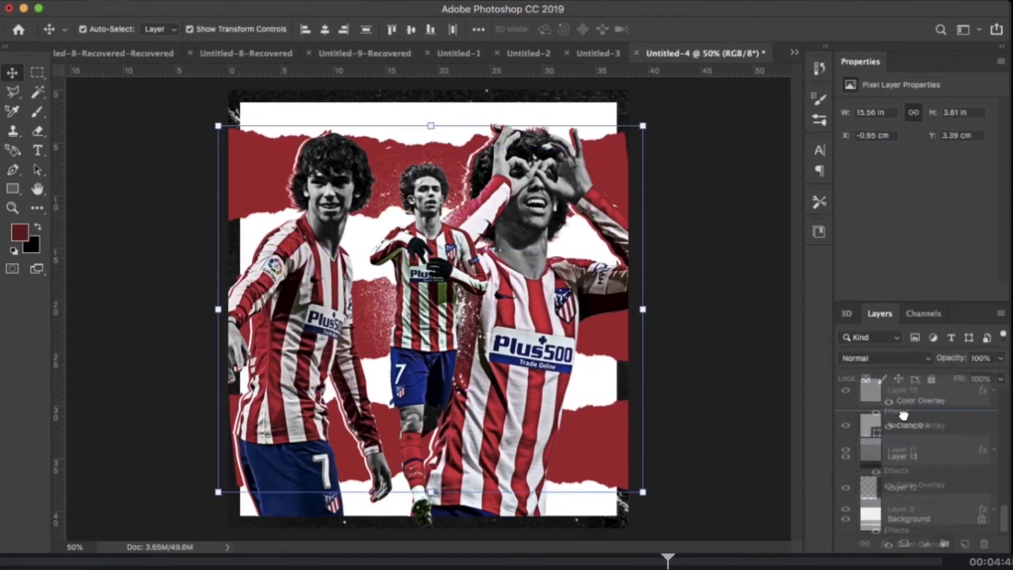
pyautogui.rightClick(943, 430)
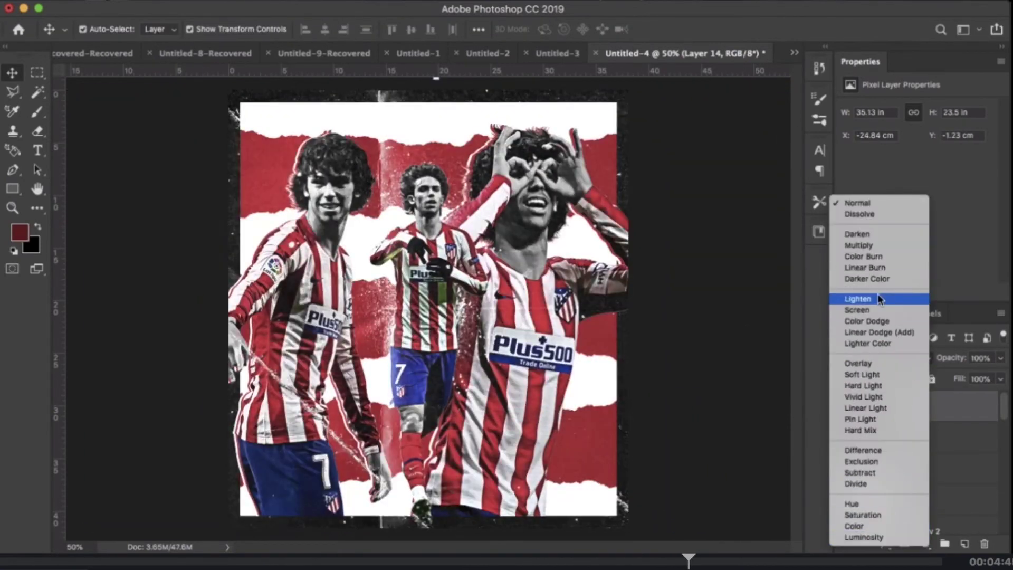
pyautogui.click(880, 299)
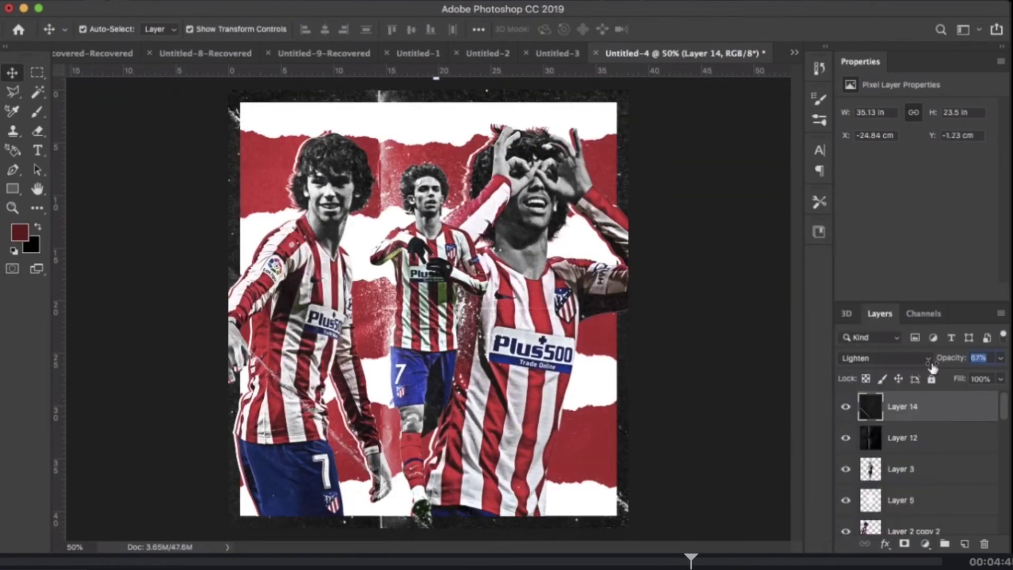
# Flip the texture horizontally, then go to the club-logo image search in Chrome.
pyautogui.hotkey('ctrl', 't')
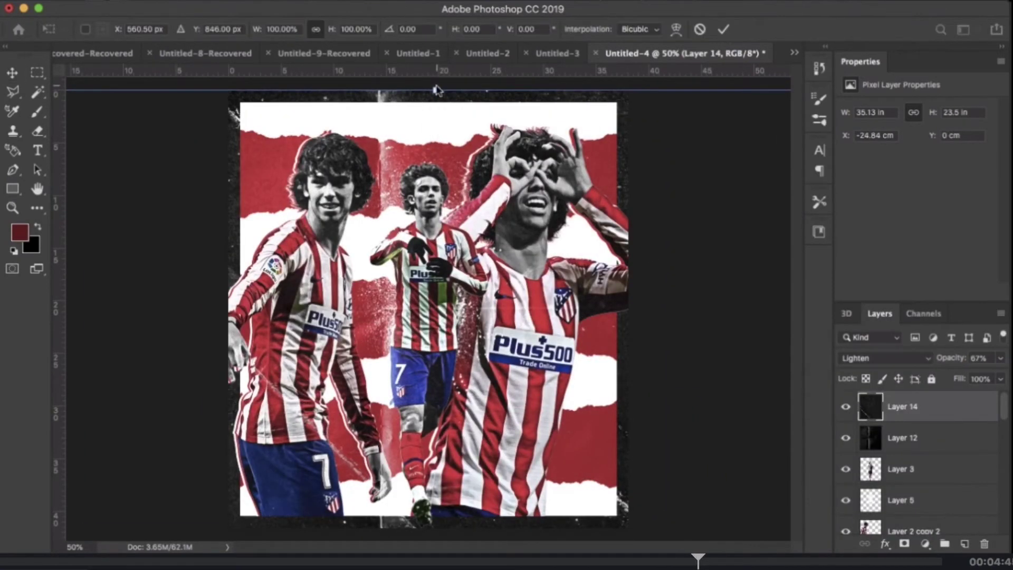
pyautogui.moveTo(433, 90); pyautogui.dragTo(434, 102)
pyautogui.rightClick(435, 101)
pyautogui.click(475, 290)
pyautogui.click(723, 31)
pyautogui.press('super+Tab')
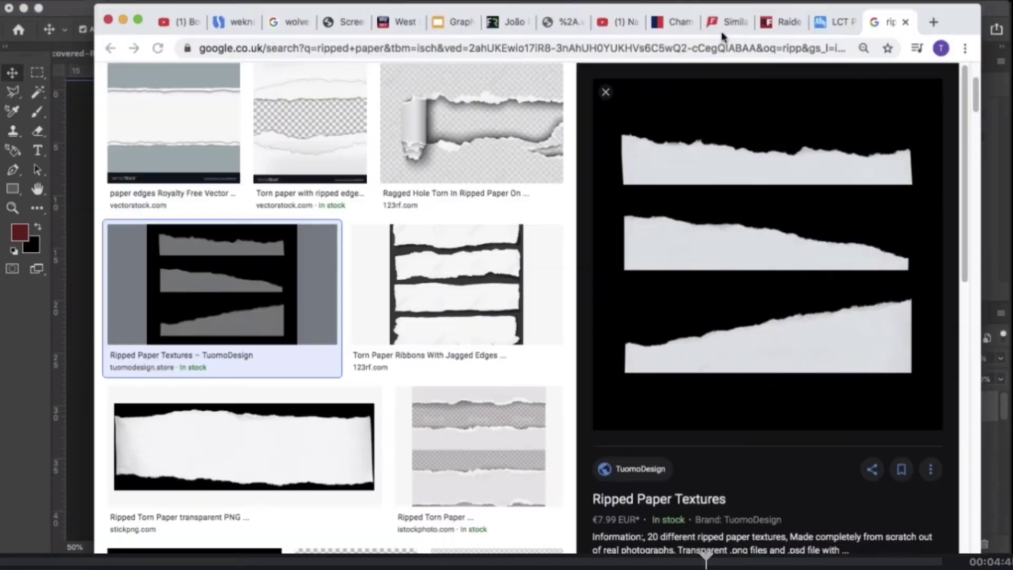
pyautogui.click(111, 49)
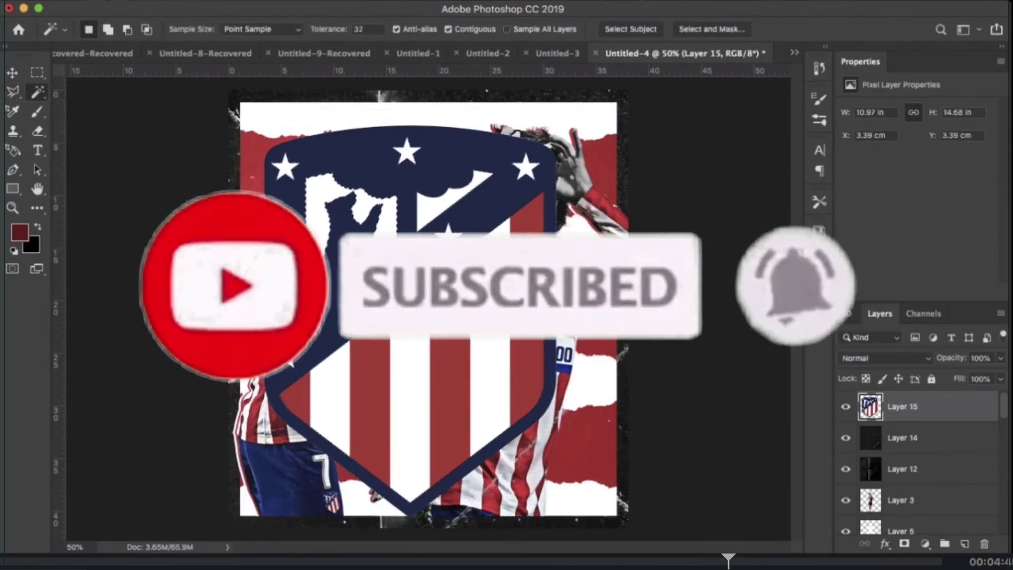
# Delete the crest's white, shrink it, and centre it at the top on a vertical guide.
pyautogui.press('Delete')
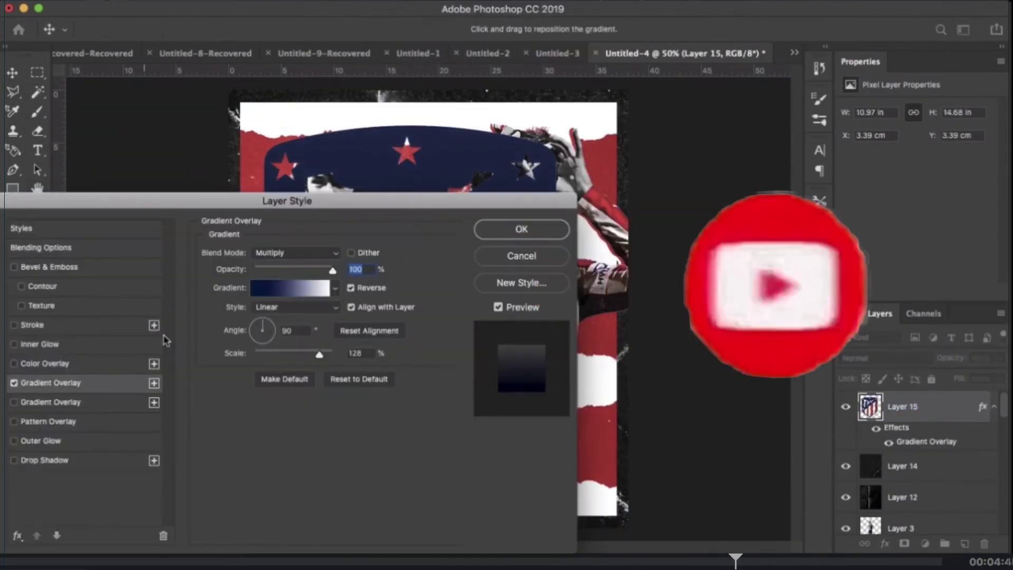
pyautogui.moveTo(330, 122); pyautogui.dragTo(415, 485)
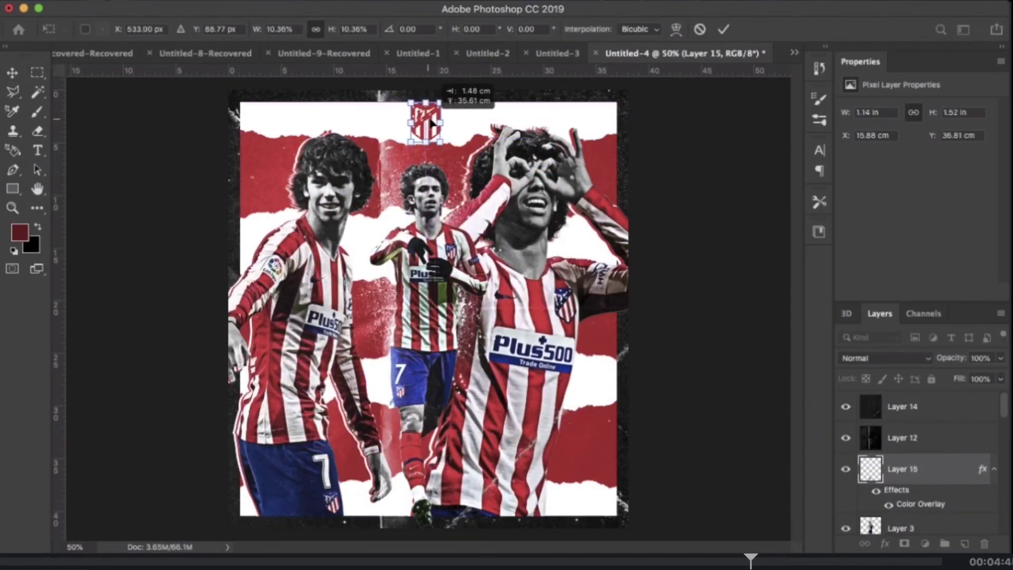
pyautogui.press('Return')
pyautogui.moveTo(58, 146); pyautogui.dragTo(140, 146)
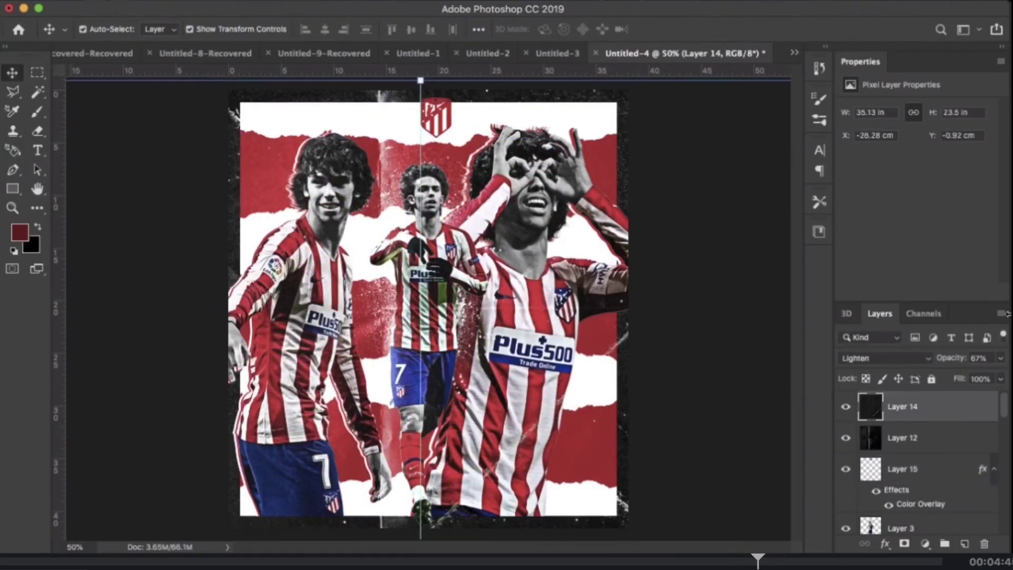
pyautogui.moveTo(440, 121); pyautogui.dragTo(424, 133)
# Try duplicating the crest, undo it, and add a drop shadow to the stripes (Layer 10).
pyautogui.click(684, 151)
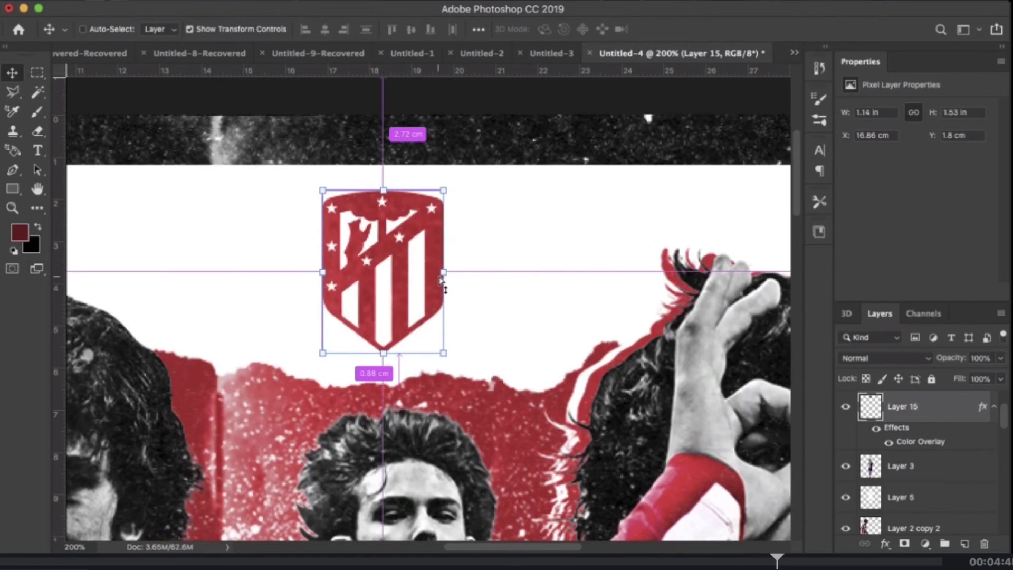
pyautogui.moveTo(442, 282)
pyautogui.mouseDown()
pyautogui.moveTo(594, 264)
pyautogui.moveTo(547, 253)
pyautogui.moveTo(296, 248)
pyautogui.moveTo(269, 269)
pyautogui.mouseUp()
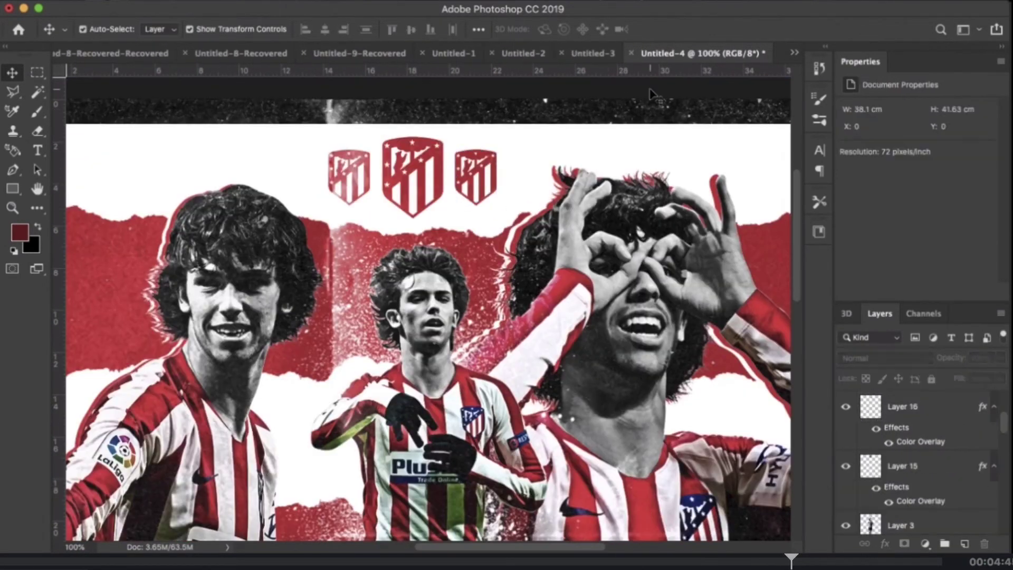
pyautogui.hotkey('ctrl', 'z')
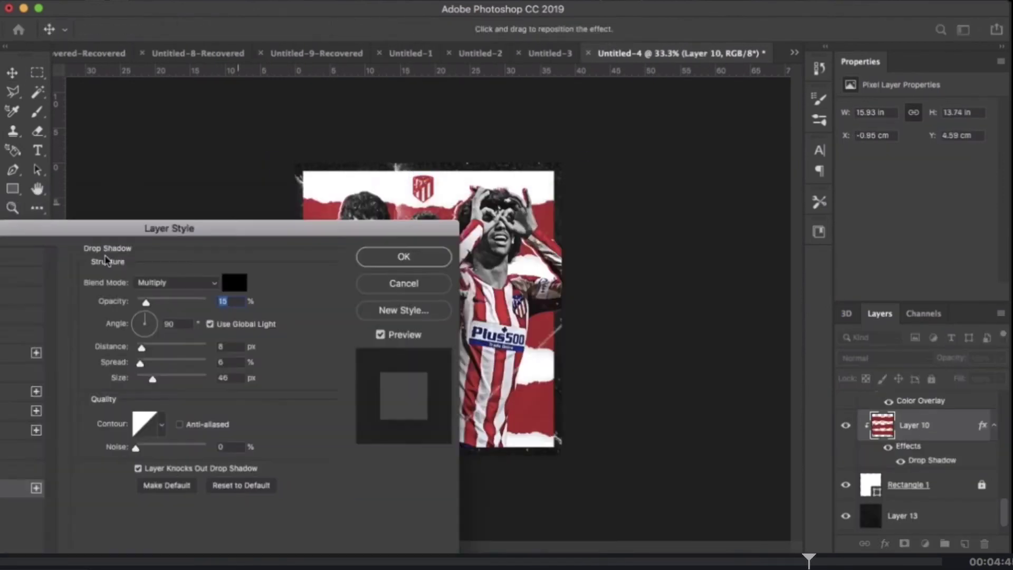
pyautogui.click(723, 399)
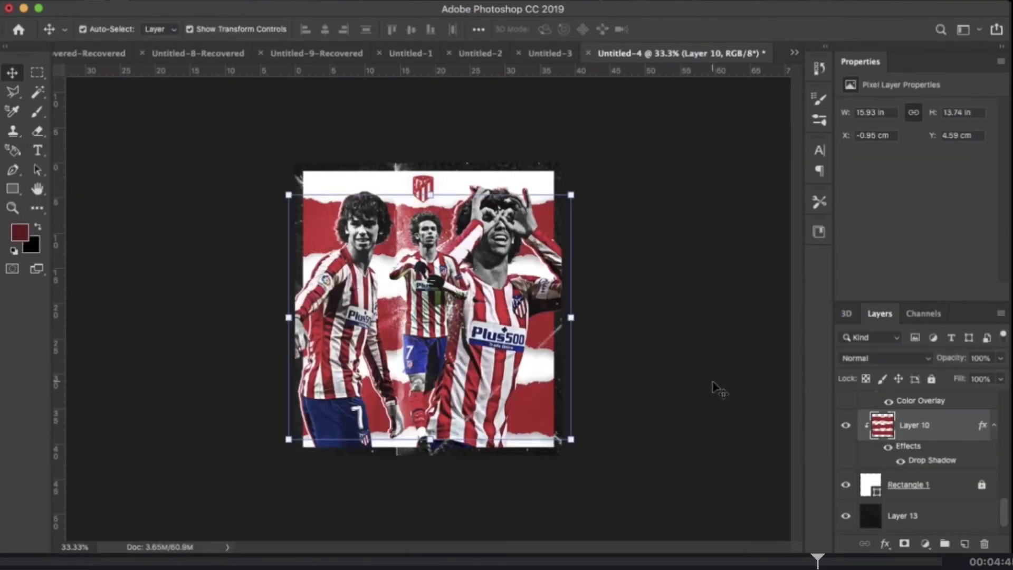
pyautogui.click(715, 389)
# Set 'joao felix' text in OldEnglish, widen it, and move it down across the players.
pyautogui.click(330, 184)
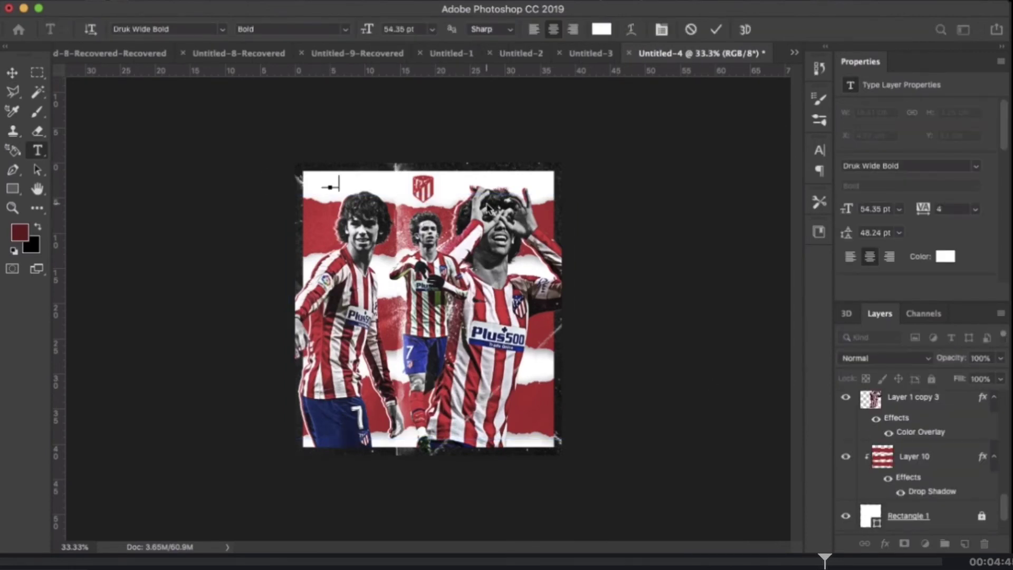
pyautogui.click(222, 29)
pyautogui.write('old')
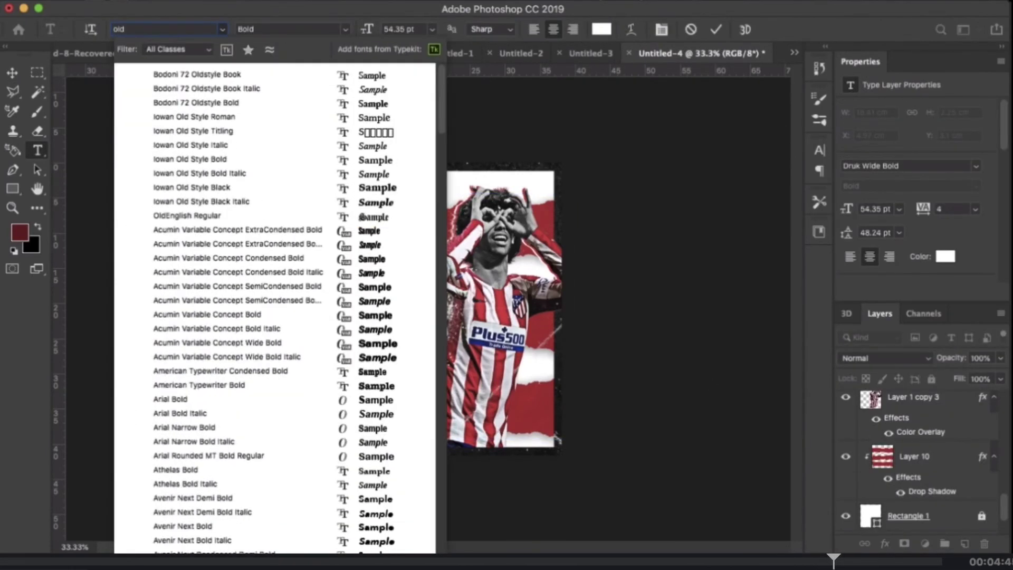
pyautogui.click(219, 215)
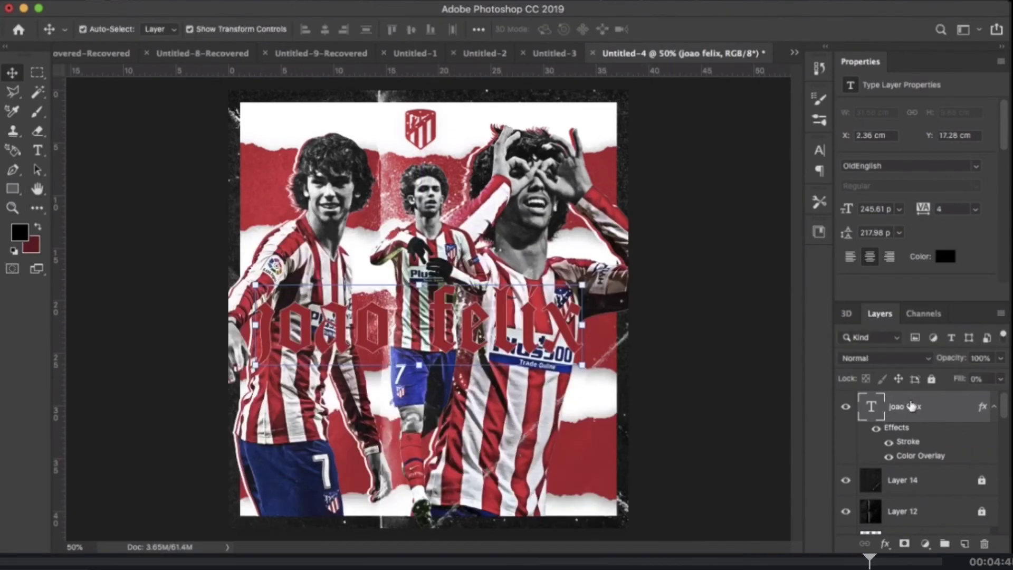
pyautogui.moveTo(582, 324); pyautogui.dragTo(616, 324)
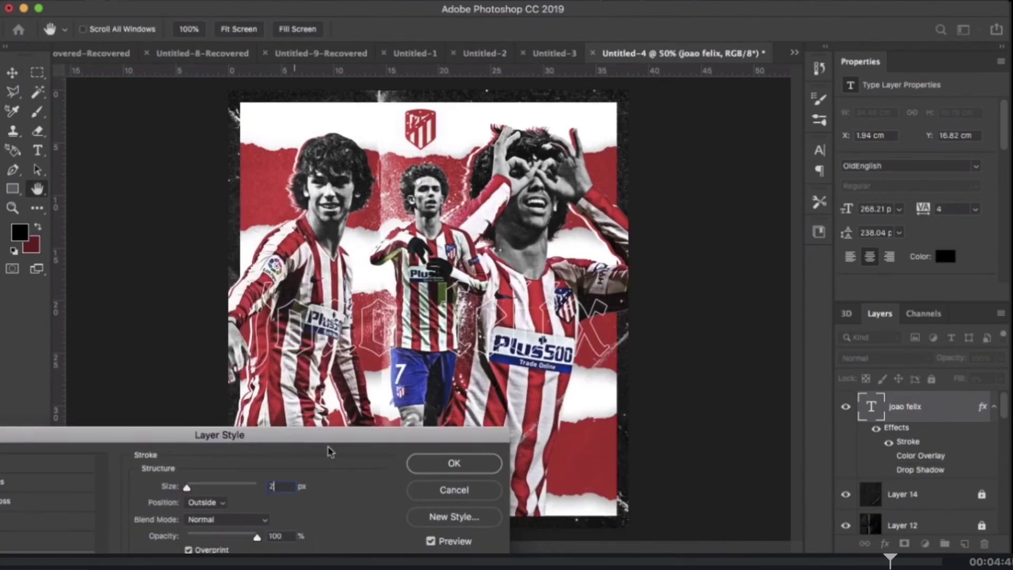
pyautogui.moveTo(430, 270); pyautogui.dragTo(448, 357)
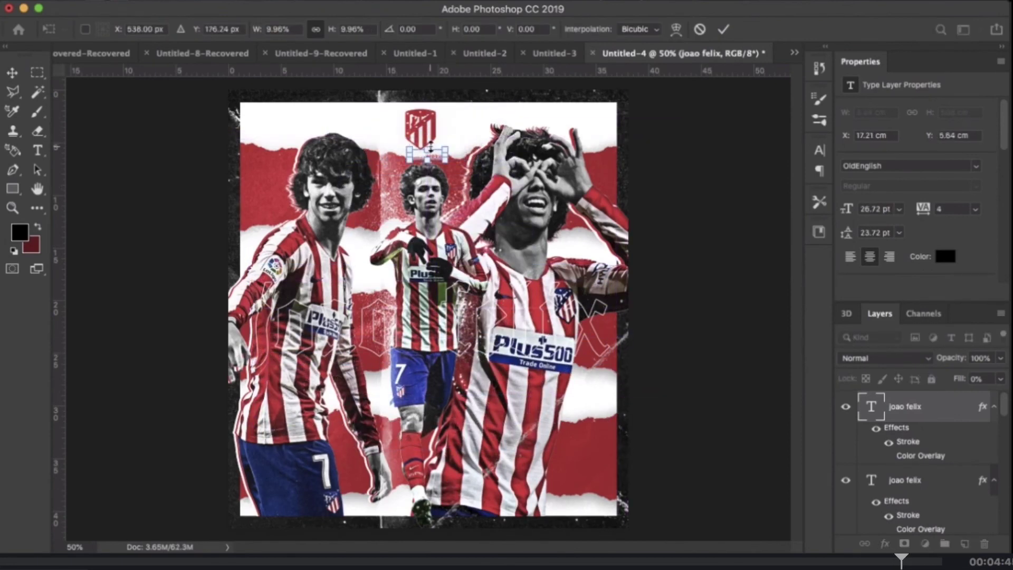
# Enlarge the small joao felix copy in the top border above the crest.
pyautogui.hotkey('ctrl', '+')
pyautogui.hotkey('ctrl', '+')
pyautogui.hotkey('ctrl', '+')
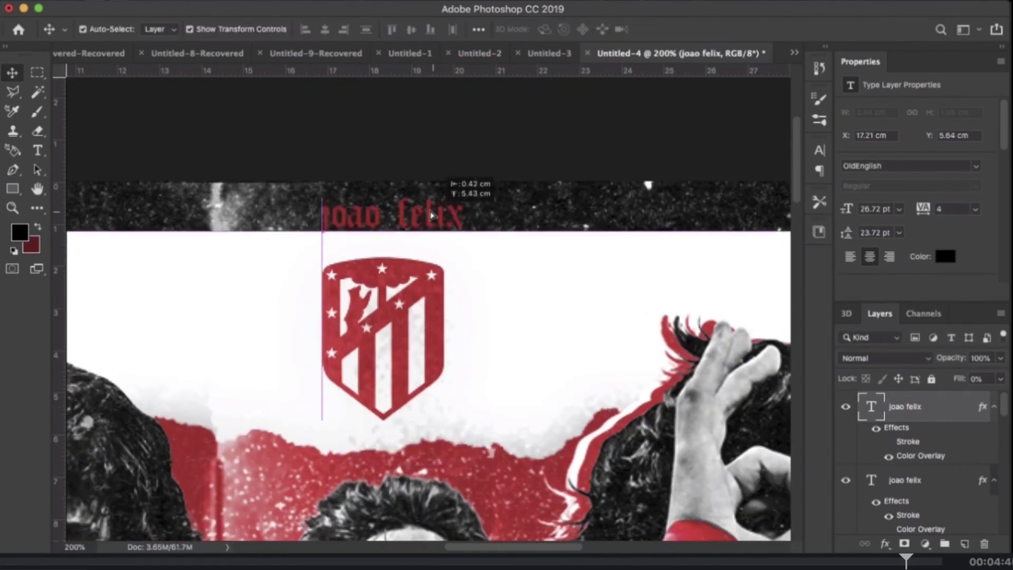
pyautogui.moveTo(384, 190); pyautogui.dragTo(382, 178)
pyautogui.hotkey('alt', '[')
pyautogui.hotkey('alt', '[')
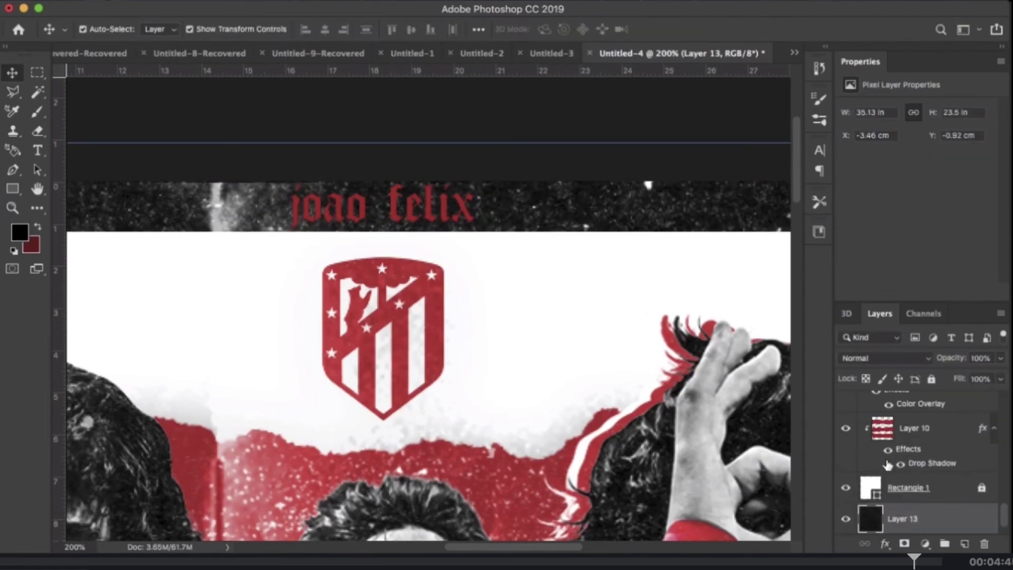
pyautogui.hotkey('alt', '[')
pyautogui.hotkey('ctrl', 't')
pyautogui.press('Return')
# Reselect the name text, deselect all layers, and fit the whole poster in the window.
pyautogui.hotkey('ctrl', '-')
pyautogui.hotkey('ctrl', '-')
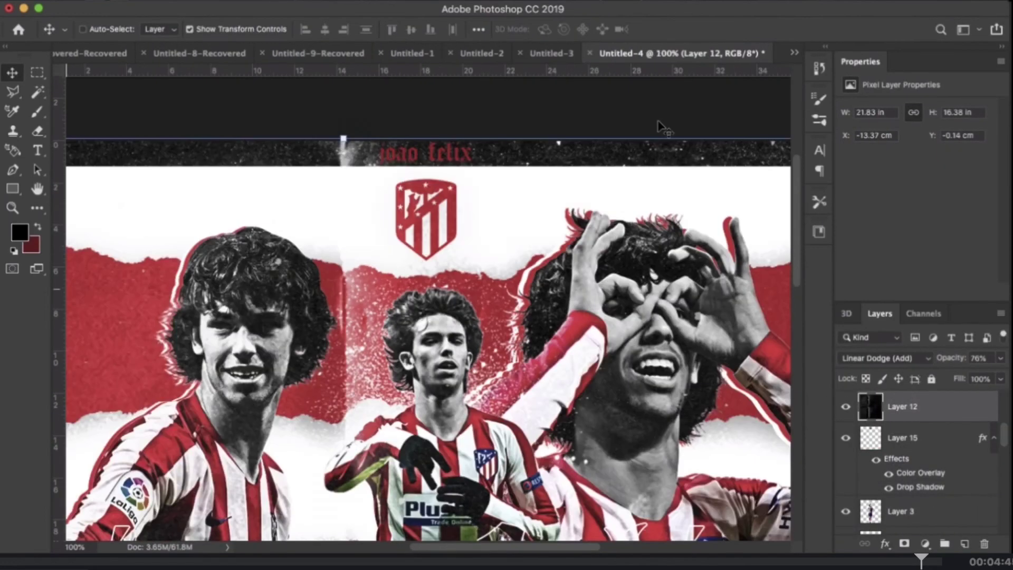
pyautogui.hotkey('ctrl', '-')
pyautogui.hotkey('ctrl', '-')
pyautogui.hotkey('alt', ']')
pyautogui.hotkey('alt', ']')
pyautogui.hotkey('alt', ']')
pyautogui.hotkey('ctrl', '+')
pyautogui.hotkey('ctrl', '+')
pyautogui.hotkey('ctrl', '+')
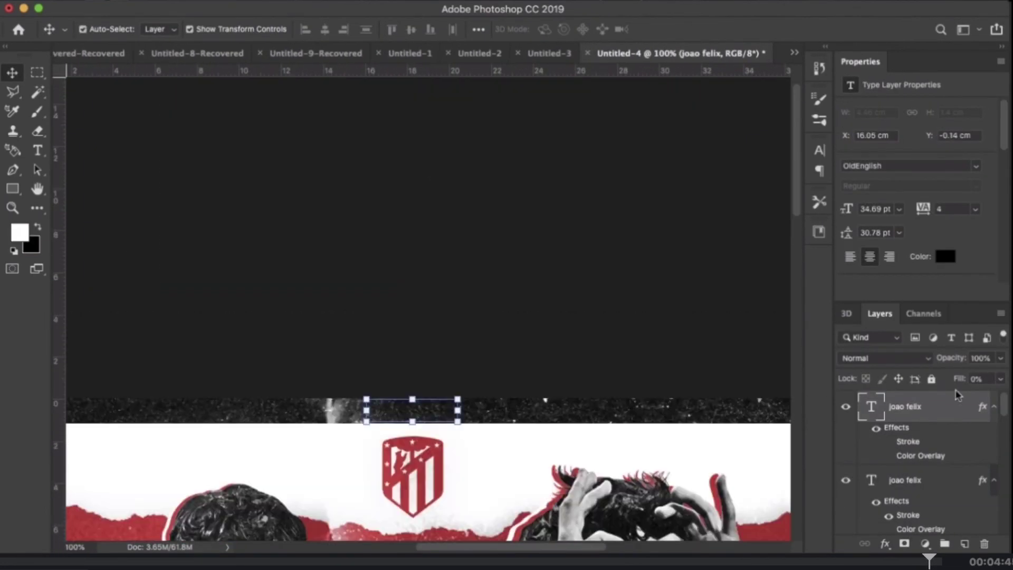
pyautogui.hotkey('alt', 'ctrl', 'a')
pyautogui.scroll(-5, 430, 422)
pyautogui.hotkey('ctrl', '-')
pyautogui.hotkey('ctrl', '-')
pyautogui.hotkey('ctrl', '-')
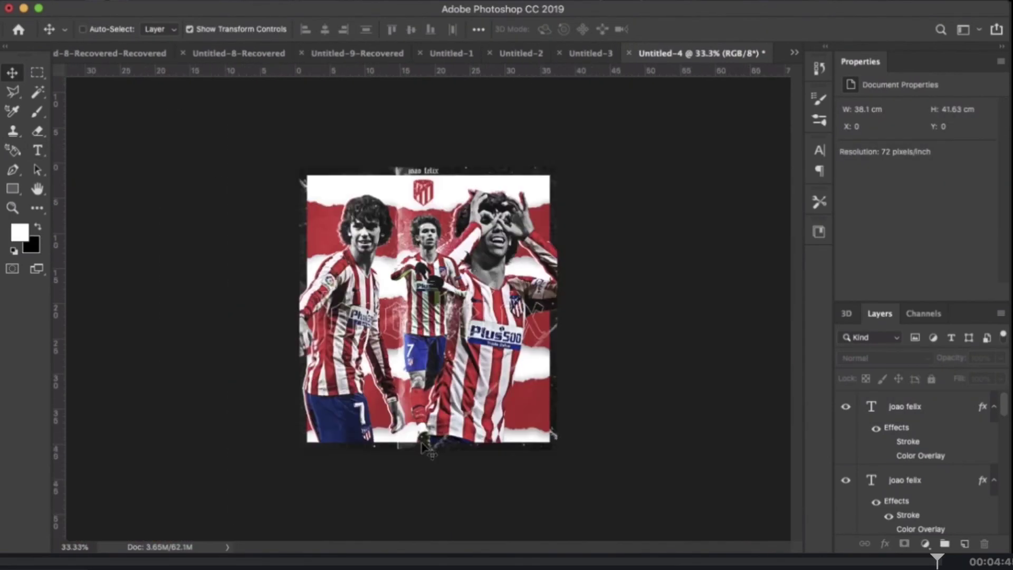
pyautogui.hotkey('ctrl', '0')
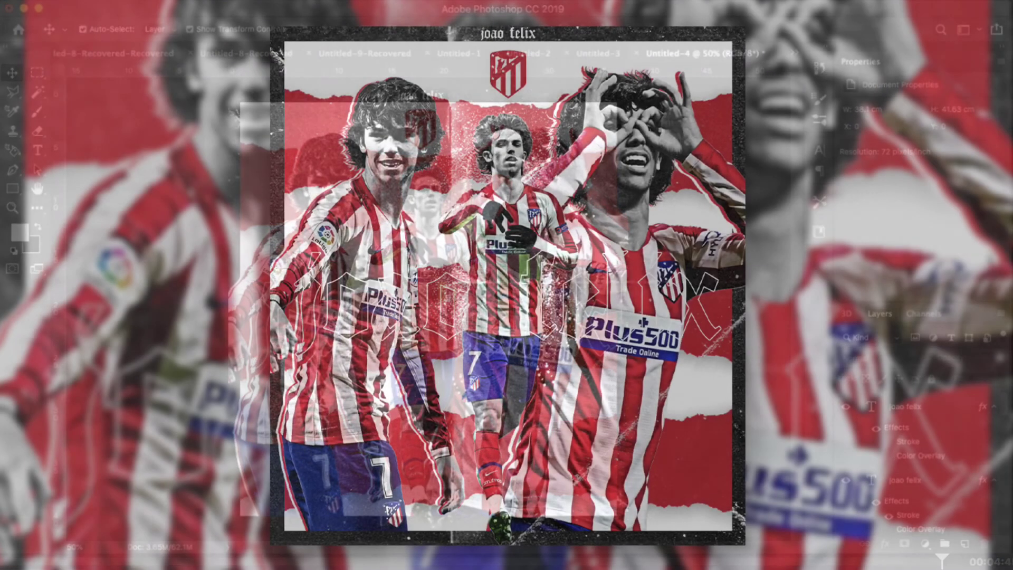